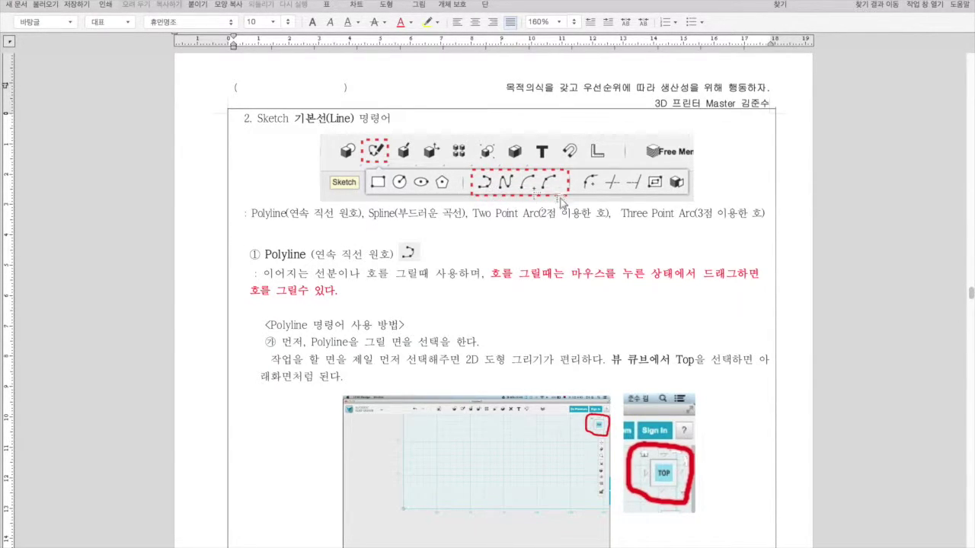
# Read the overview of the four Sketch line commands: Polyline, Spline, Two Point Arc and Three Point Arc.
pyautogui.moveTo(312, 217); pyautogui.dragTo(348, 216)
pyautogui.click(281, 217)
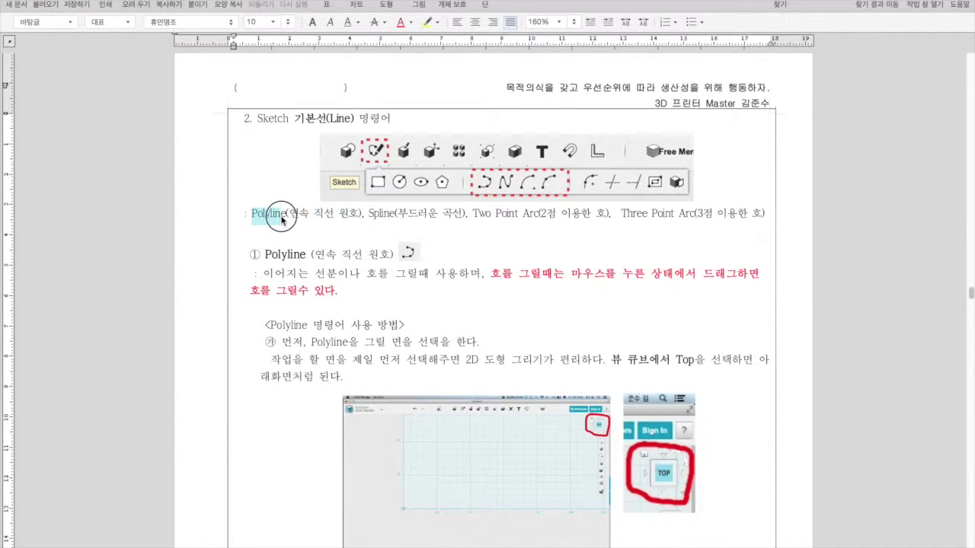
pyautogui.moveTo(443, 216); pyautogui.dragTo(458, 218)
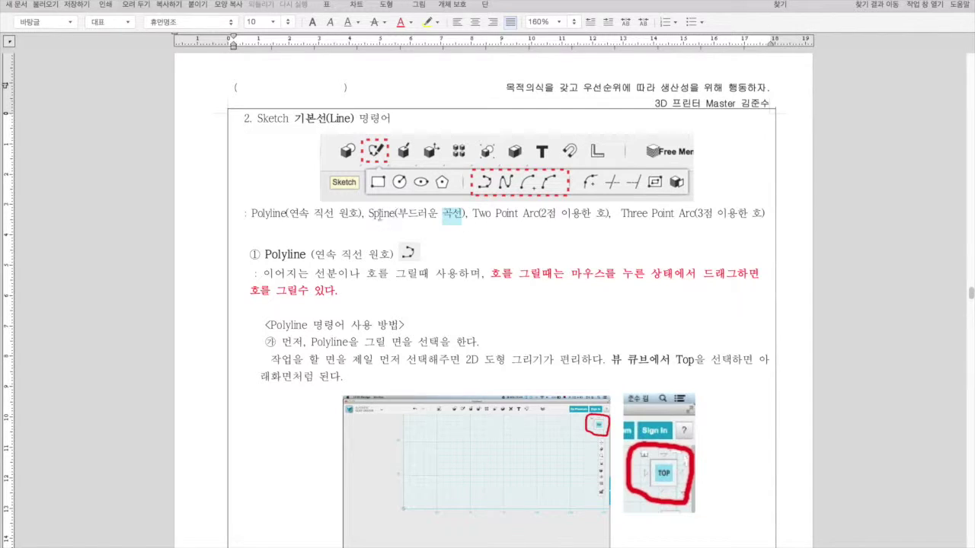
pyautogui.moveTo(369, 214); pyautogui.dragTo(390, 217)
pyautogui.moveTo(541, 217); pyautogui.dragTo(607, 218)
pyautogui.moveTo(473, 216); pyautogui.dragTo(535, 216)
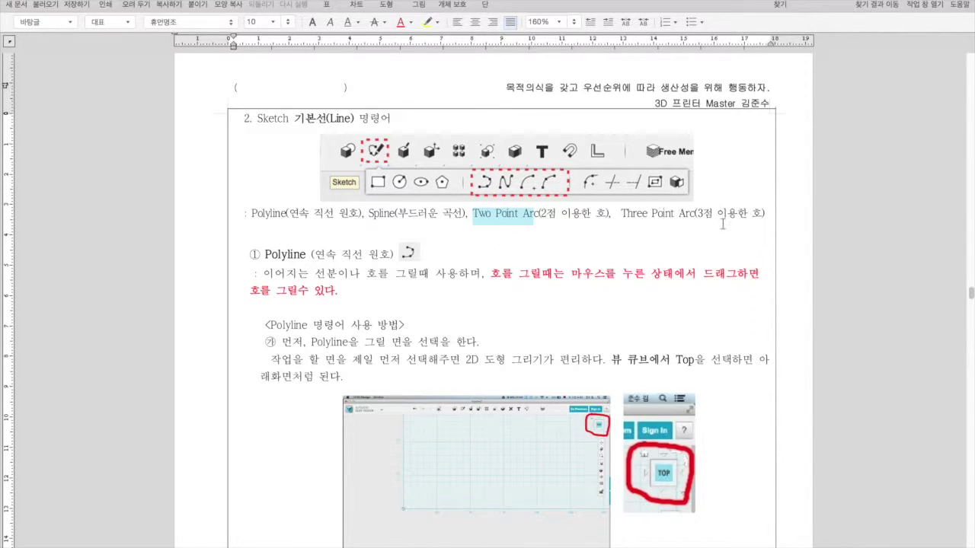
pyautogui.moveTo(700, 217); pyautogui.dragTo(755, 218)
pyautogui.moveTo(622, 217); pyautogui.dragTo(684, 220)
pyautogui.click(683, 220)
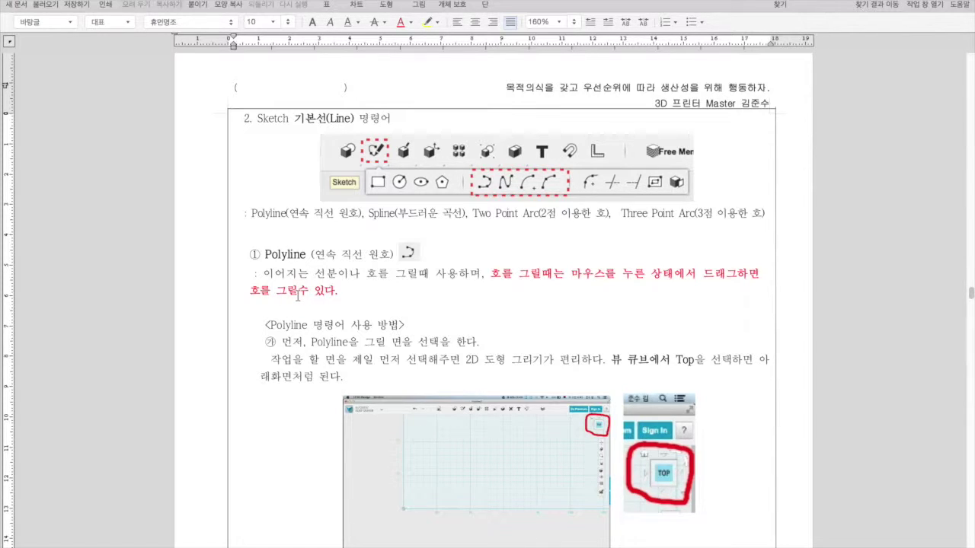
# Read the Polyline description, including the arc-drawing note and the instruction on choosing the Top view.
pyautogui.moveTo(494, 275); pyautogui.dragTo(726, 278)
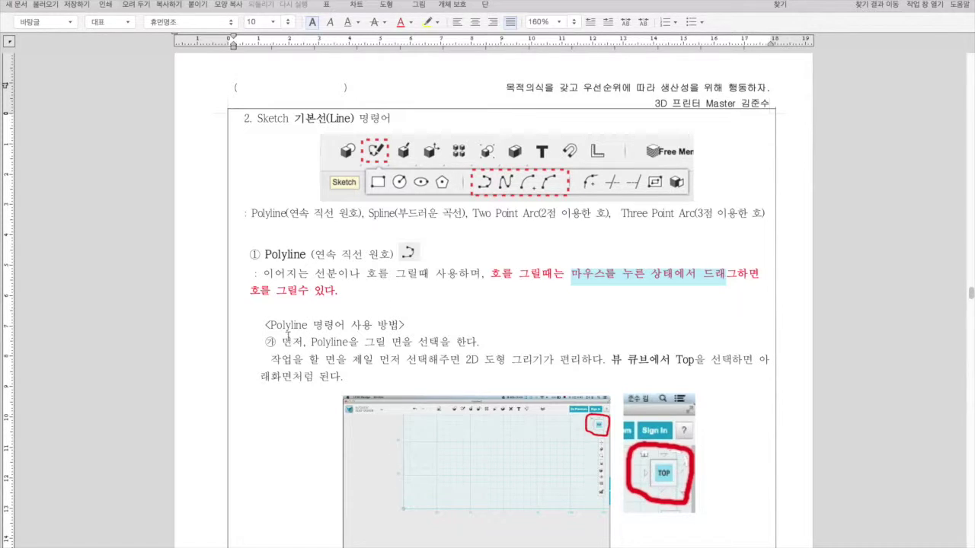
pyautogui.scroll(-1, 276, 333)
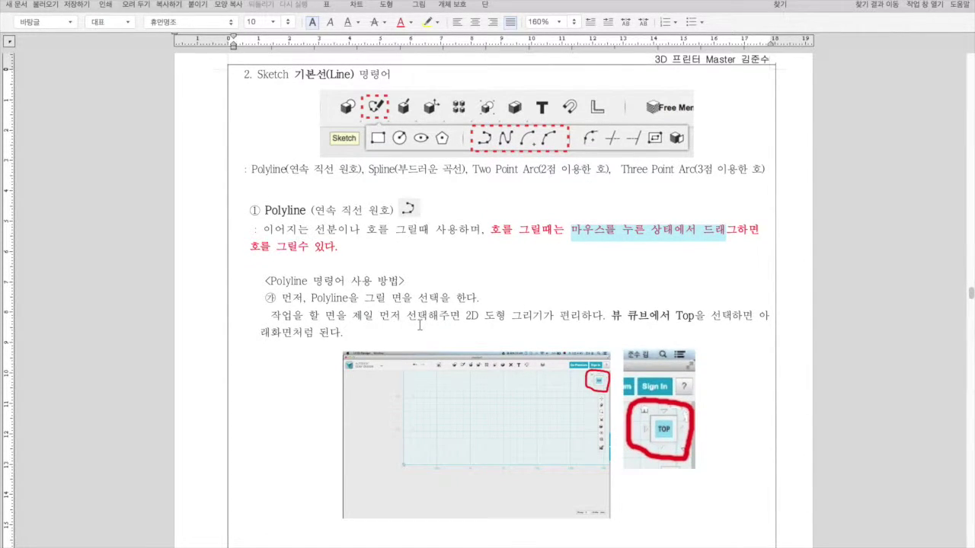
pyautogui.moveTo(694, 317); pyautogui.dragTo(626, 317)
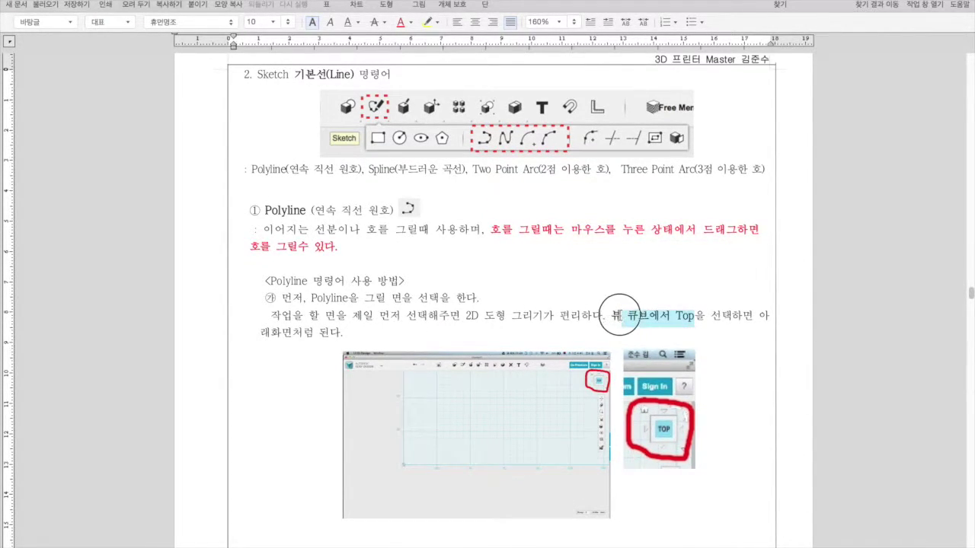
pyautogui.scroll(-3, 619, 315)
pyautogui.scroll(-1, 427, 412)
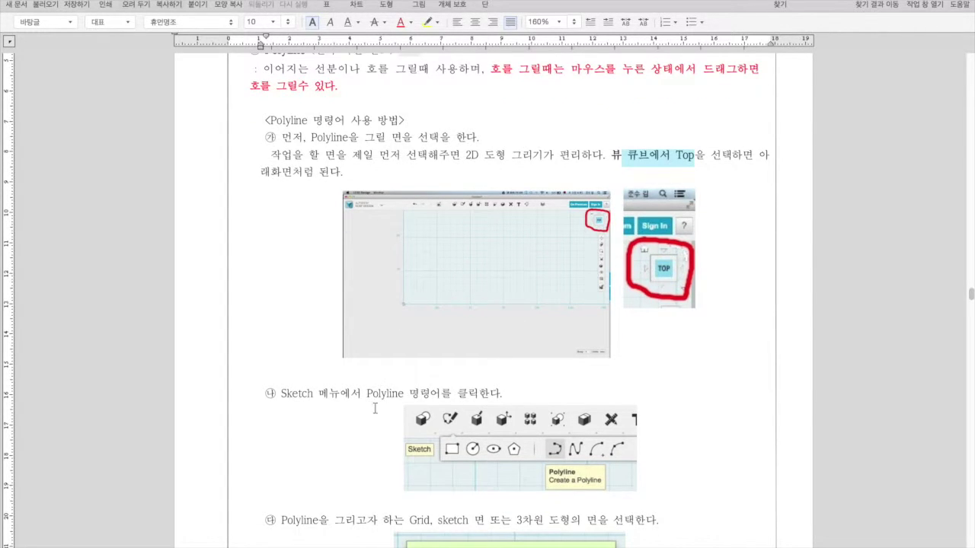
# Read the Polyline procedure from starting the command and choosing a plane to setting dimensions and finishing the sketch.
pyautogui.moveTo(364, 394)
pyautogui.mouseDown()
pyautogui.moveTo(487, 395)
pyautogui.moveTo(477, 395)
pyautogui.mouseUp()
pyautogui.click(338, 395)
pyautogui.scroll(-4, 335, 394)
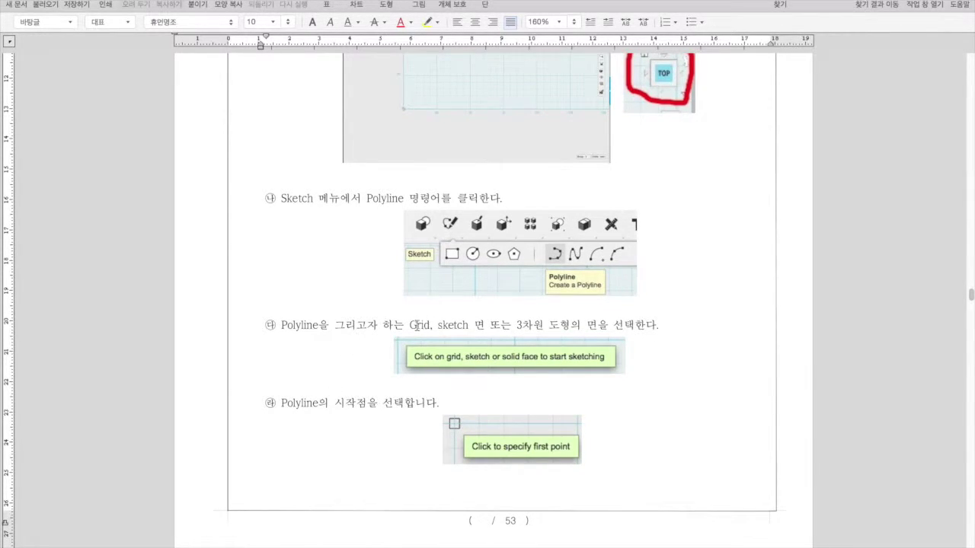
pyautogui.moveTo(417, 325)
pyautogui.mouseDown()
pyautogui.moveTo(409, 326)
pyautogui.moveTo(553, 338)
pyautogui.mouseUp()
pyautogui.click(613, 325)
pyautogui.moveTo(283, 404); pyautogui.dragTo(404, 410)
pyautogui.click(405, 411)
pyautogui.scroll(-5, 406, 408)
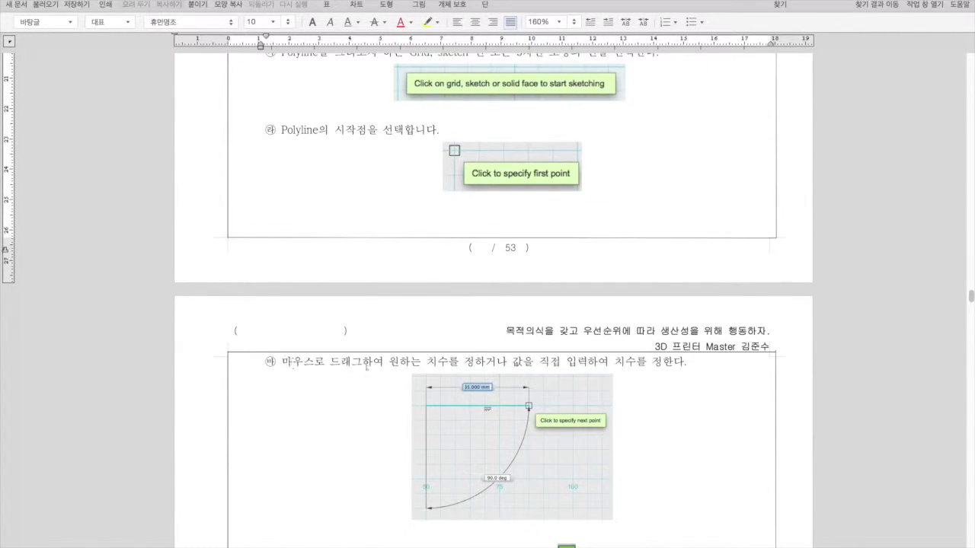
pyautogui.moveTo(511, 363); pyautogui.dragTo(650, 366)
pyautogui.click(649, 366)
pyautogui.scroll(-3, 644, 370)
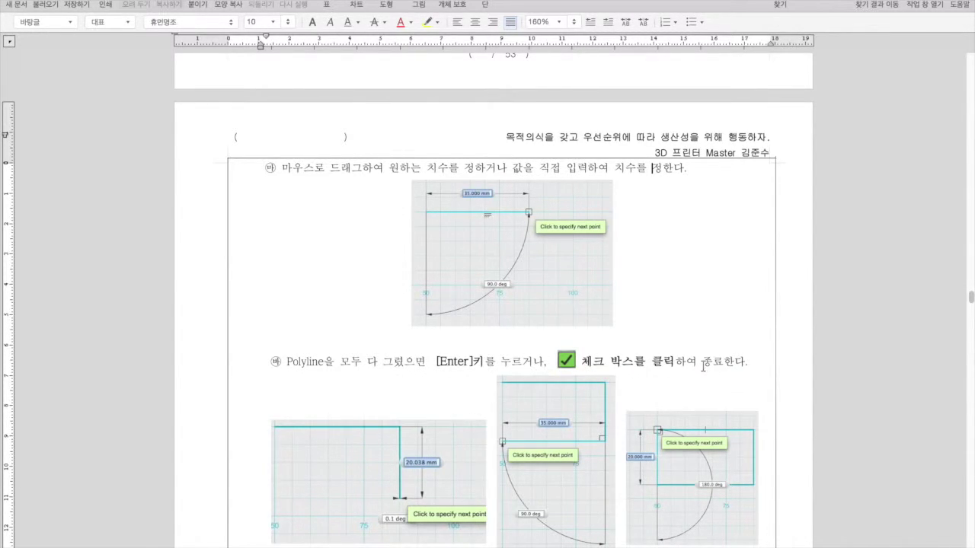
pyautogui.scroll(-3, 711, 369)
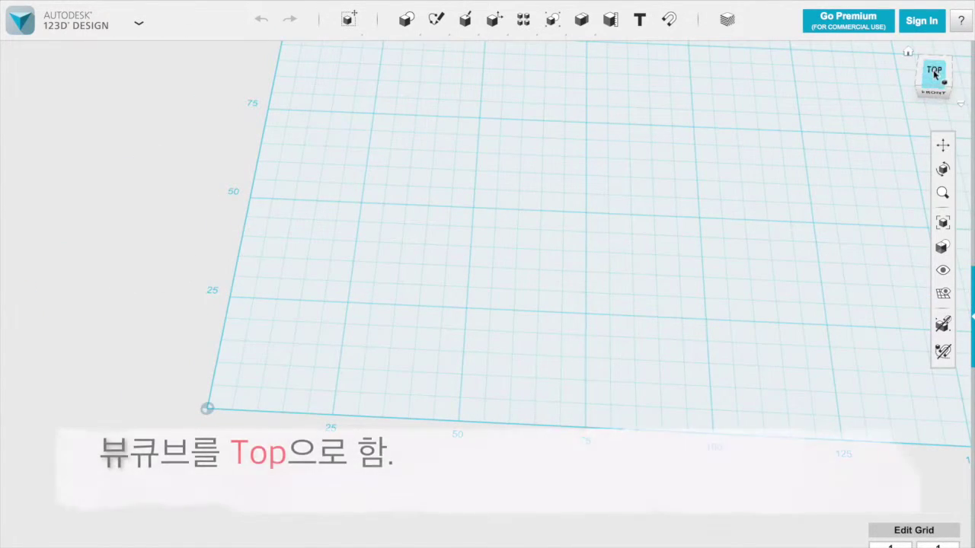
# In 123D Design, switch to the Top view and draw a closed 50 by 25 mm Polyline rectangle with one corner at (25, 25).
pyautogui.click(935, 74)
pyautogui.moveTo(437, 17)
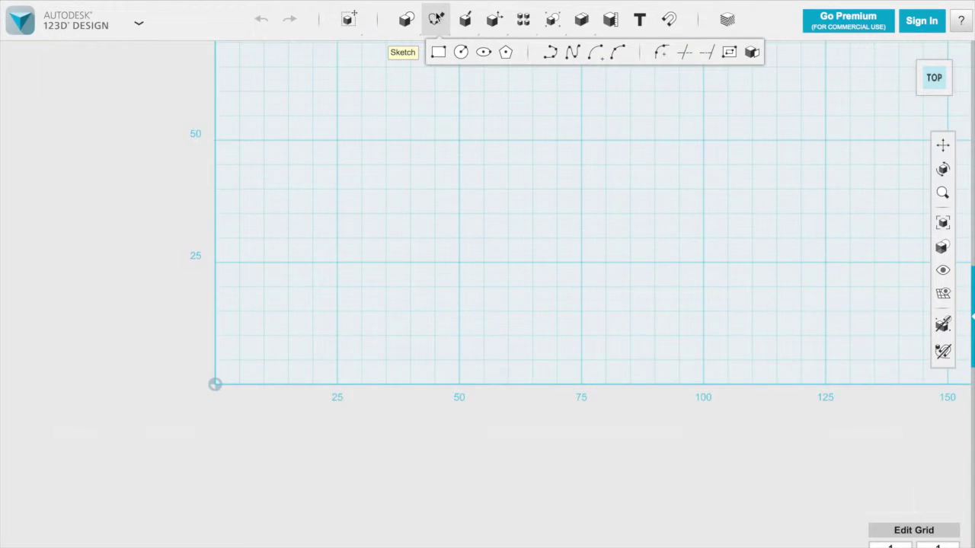
pyautogui.click(552, 57)
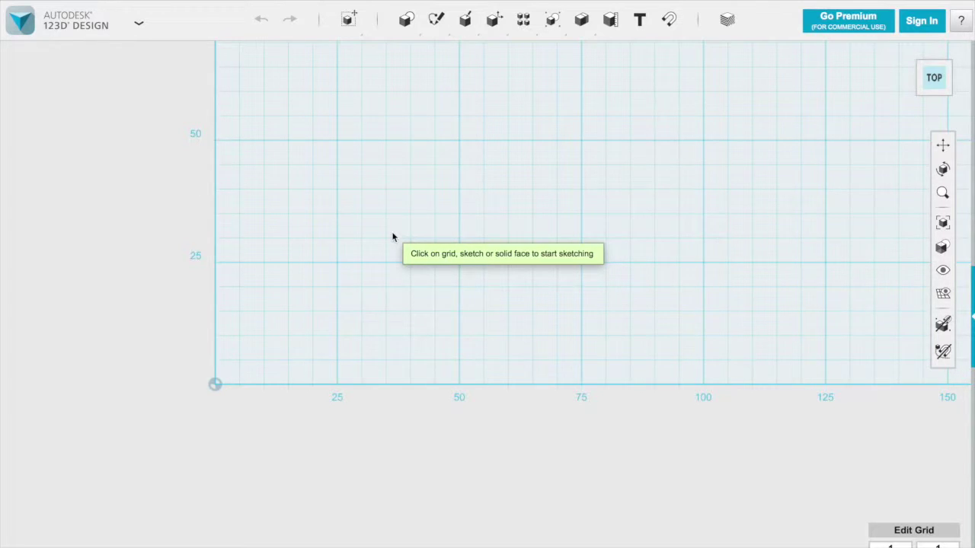
pyautogui.click(337, 262)
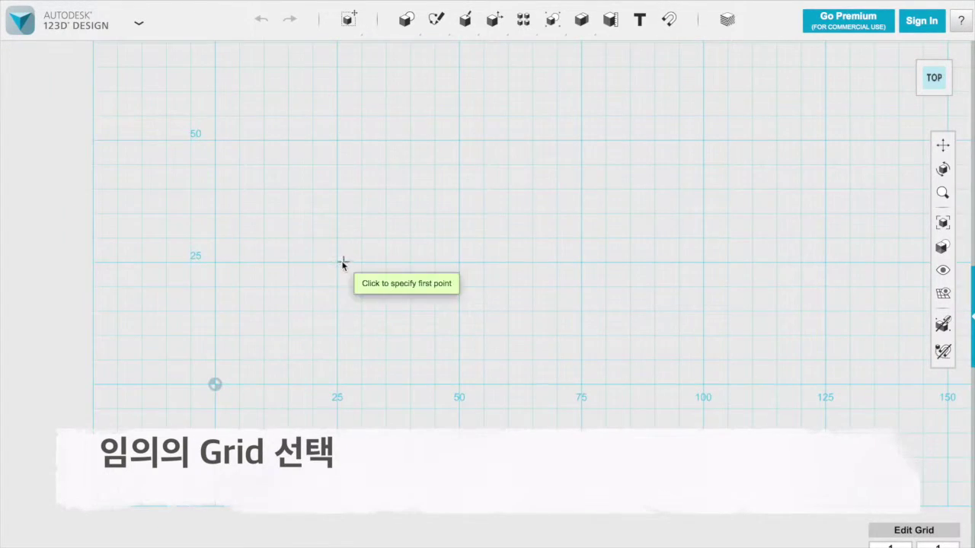
pyautogui.click(339, 262)
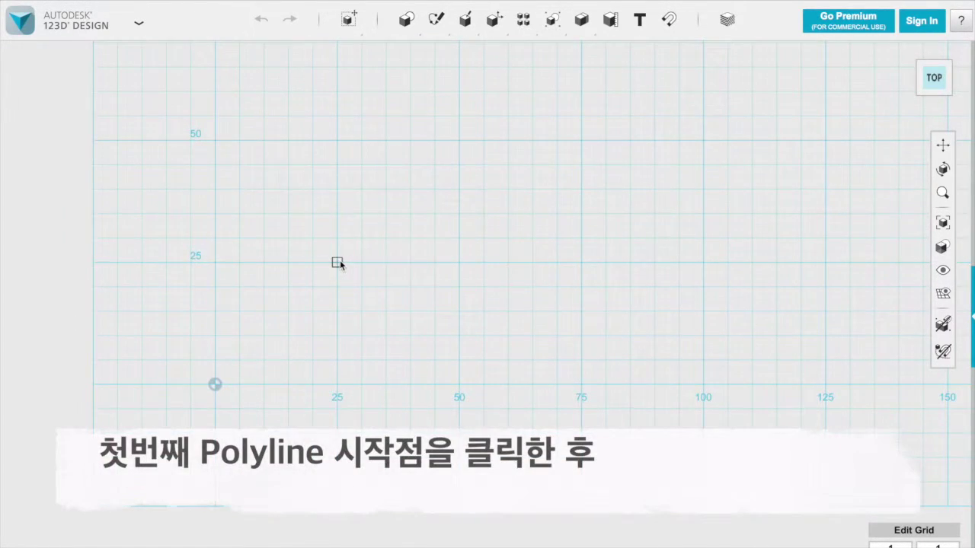
pyautogui.click(581, 262)
pyautogui.click(581, 384)
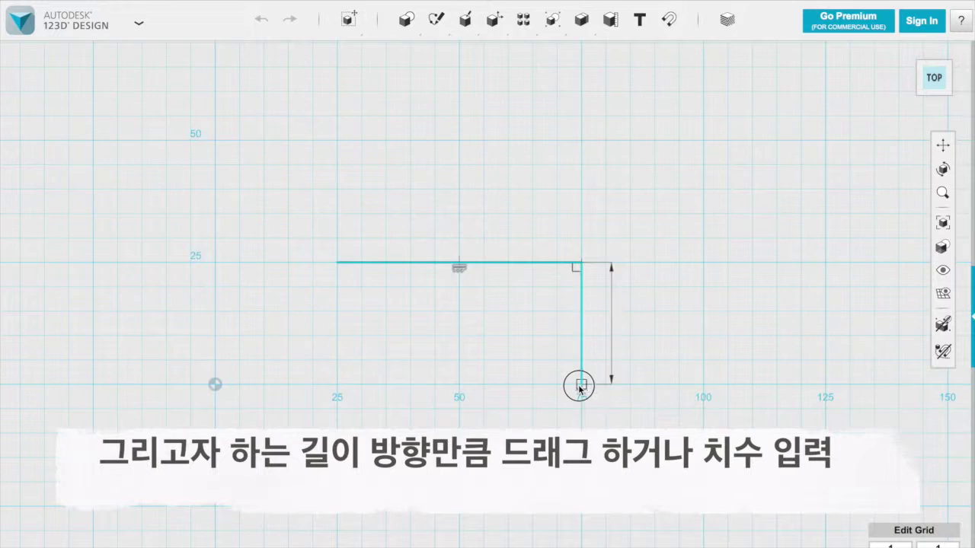
pyautogui.click(337, 384)
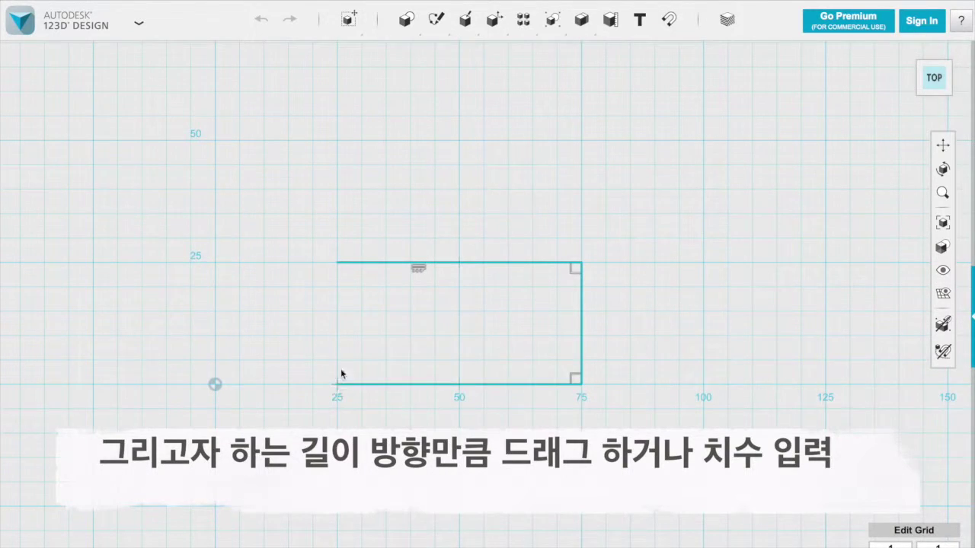
pyautogui.click(336, 263)
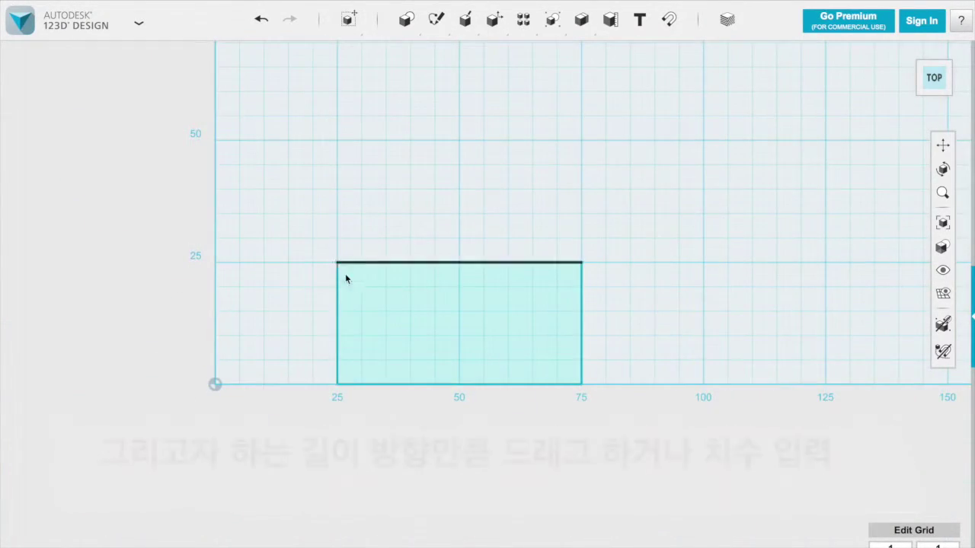
# Draw a closed Polyline slot beside the rectangle, with straight edges from 100 to 125 at heights 25 and 0, joined by arcs at both ends.
pyautogui.click(942, 145)
pyautogui.moveTo(838, 163); pyautogui.dragTo(648, 163)
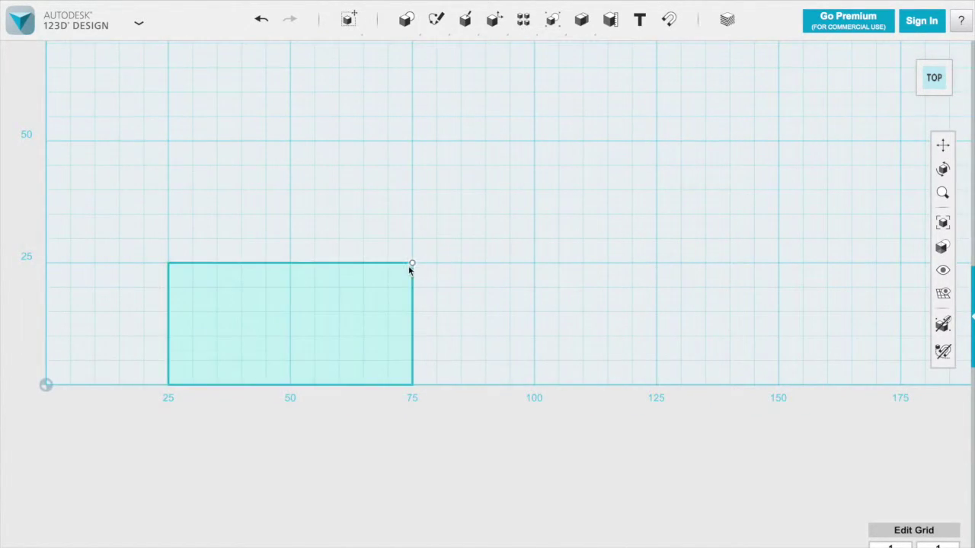
pyautogui.moveTo(436, 19)
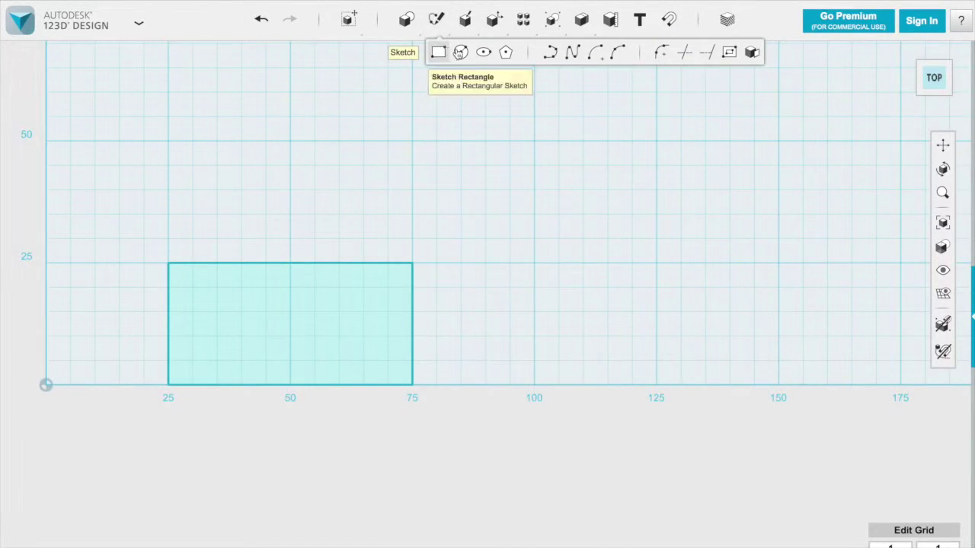
pyautogui.click(533, 265)
pyautogui.click(534, 264)
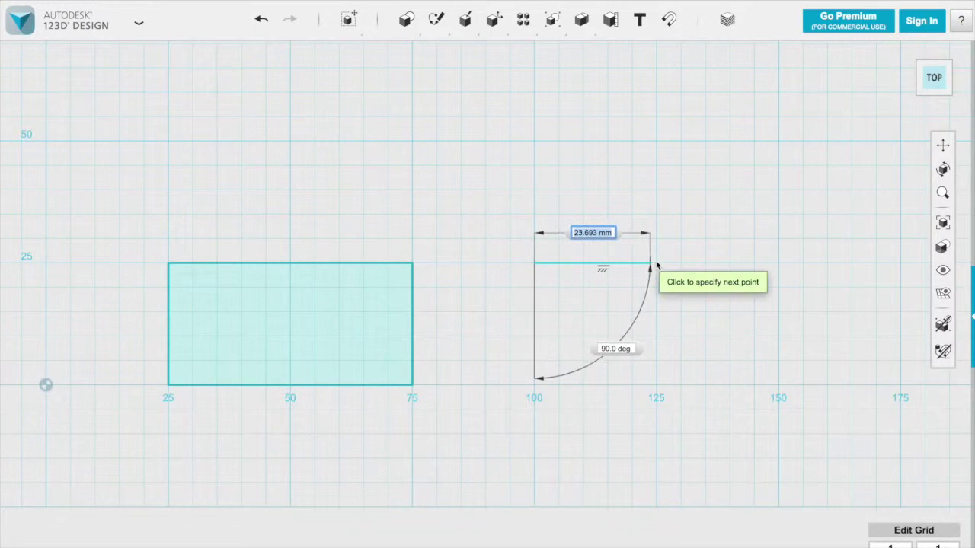
pyautogui.click(656, 264)
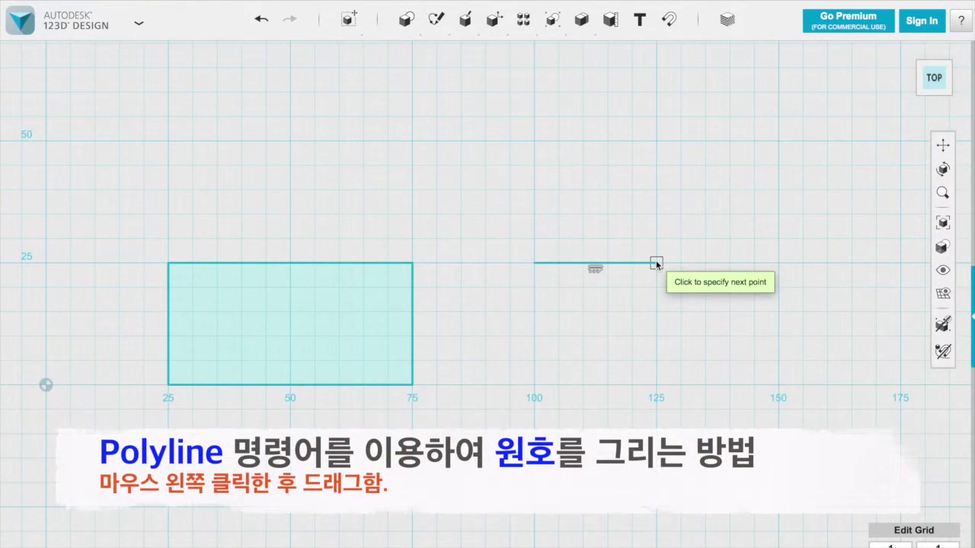
pyautogui.moveTo(656, 264); pyautogui.dragTo(655, 384)
pyautogui.moveTo(533, 384); pyautogui.dragTo(534, 268)
pyautogui.click(534, 264)
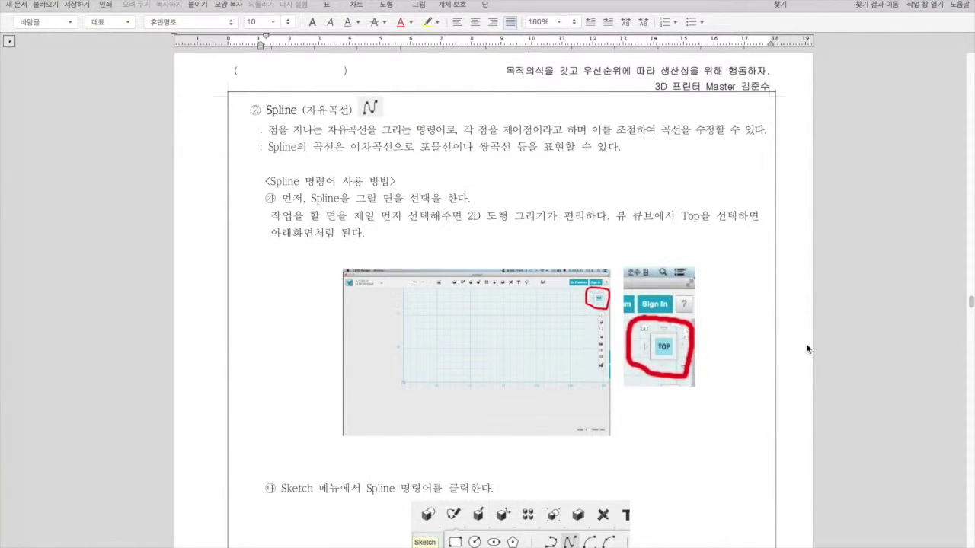
# Return to the tutorial document and read the Spline description about free curves, control points and editing the curve.
pyautogui.click(268, 110)
pyautogui.click(313, 131)
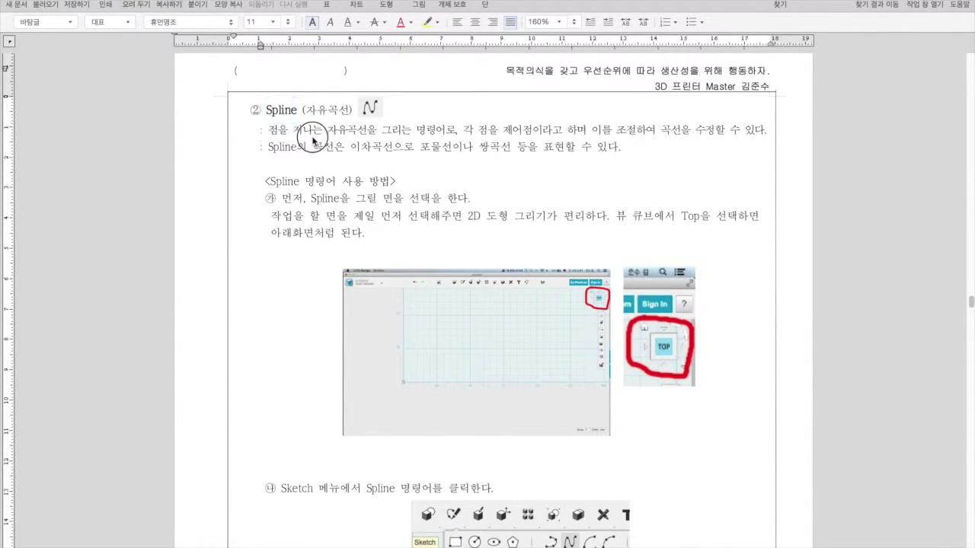
pyautogui.moveTo(271, 137); pyautogui.dragTo(423, 137)
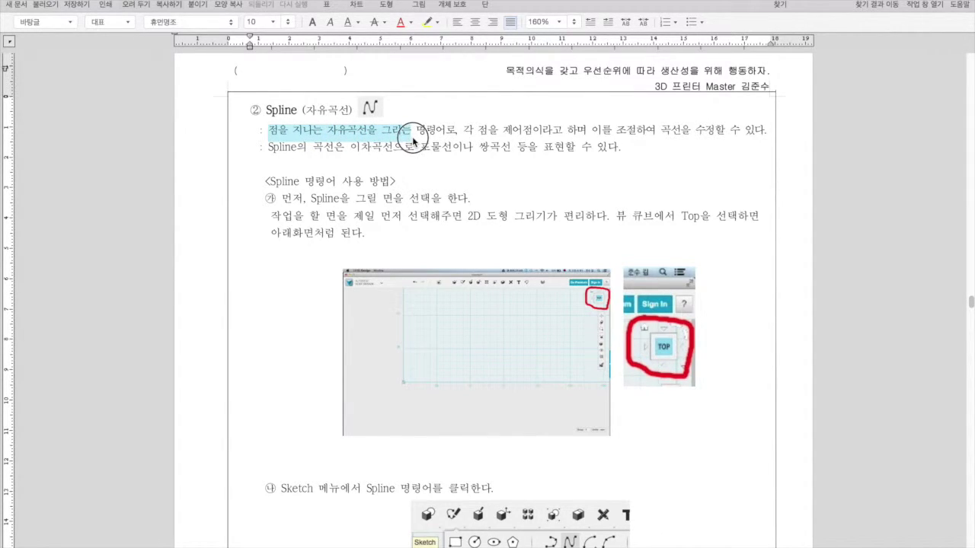
pyautogui.click(412, 131)
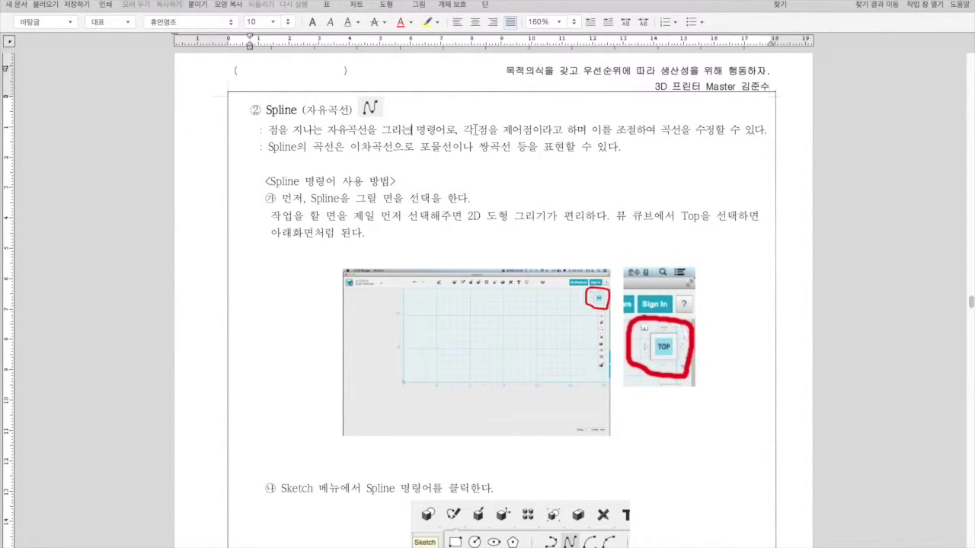
pyautogui.moveTo(503, 131); pyautogui.dragTo(533, 135)
pyautogui.click(533, 132)
pyautogui.moveTo(619, 132); pyautogui.dragTo(719, 138)
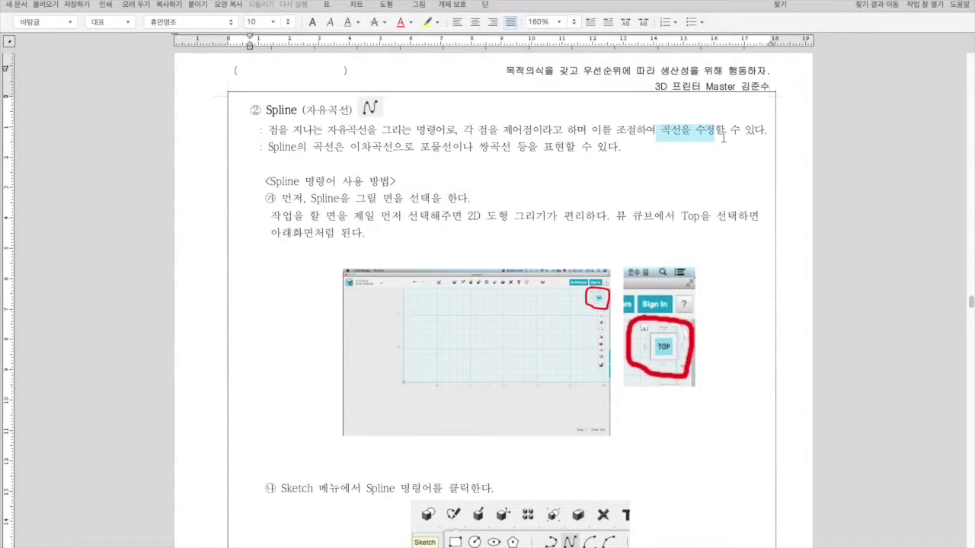
pyautogui.click(641, 157)
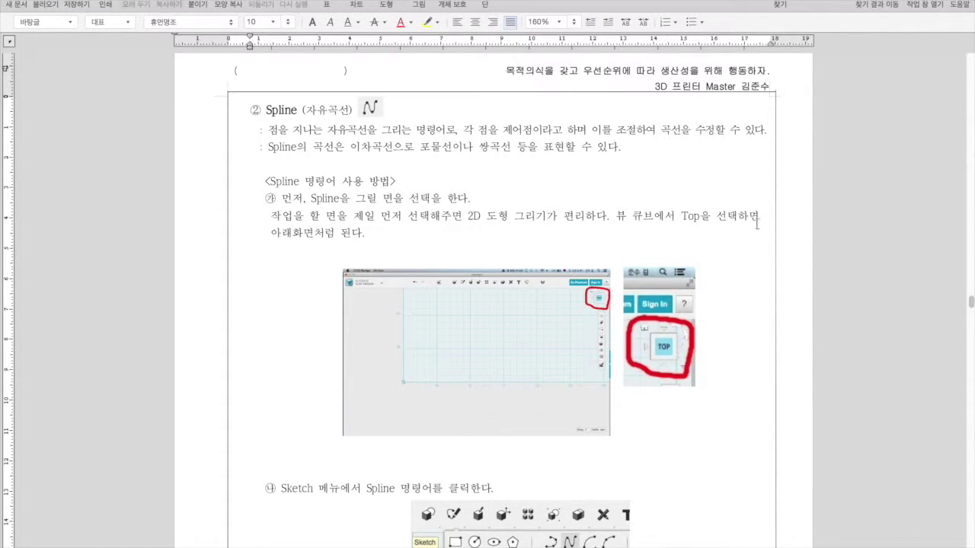
# Make the text "뷰 큐브에서 Top" bold in the first instruction of the Spline procedure.
pyautogui.moveTo(614, 216); pyautogui.dragTo(699, 217)
pyautogui.click(312, 22)
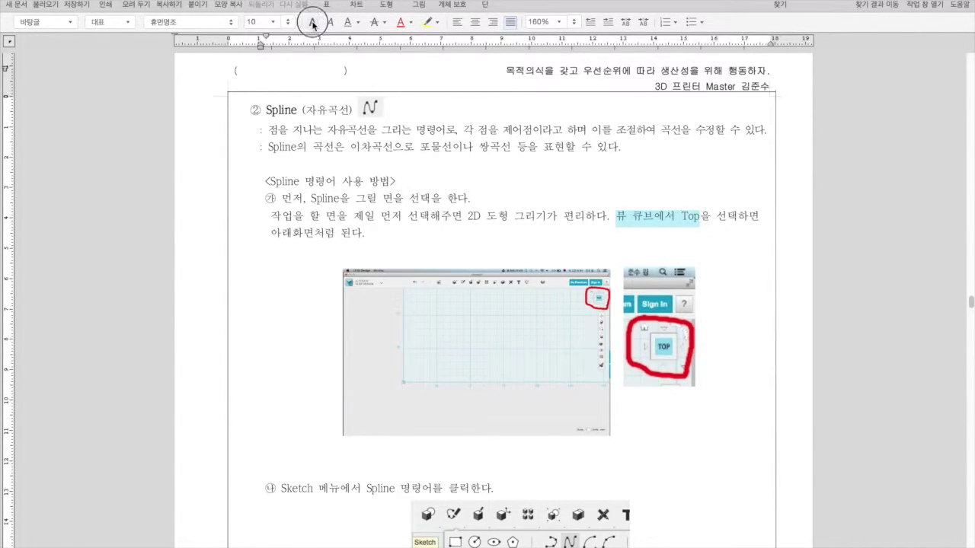
pyautogui.click(204, 318)
pyautogui.click(335, 413)
# Read the Spline procedure from starting the command and choosing a plane to picking the start point and drawing the curve.
pyautogui.scroll(-4, 336, 381)
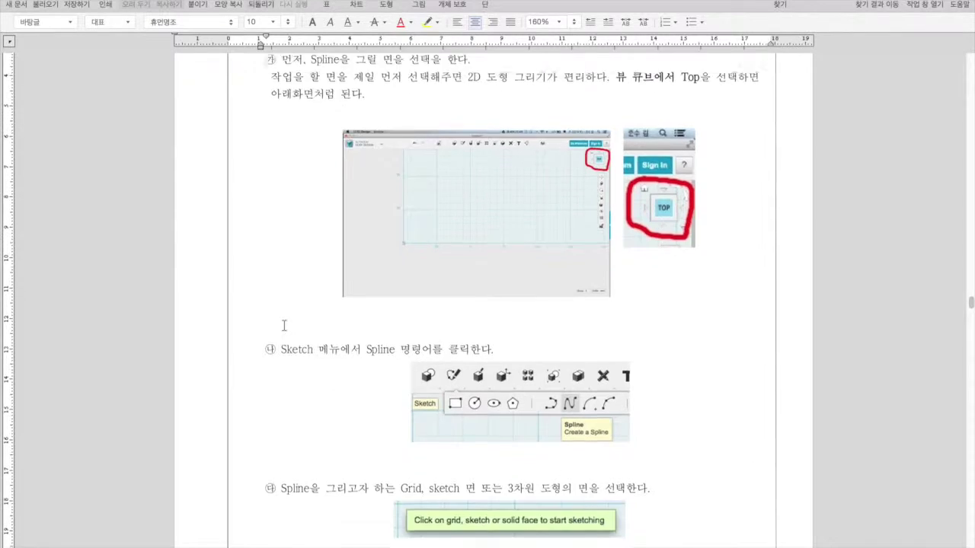
pyautogui.moveTo(362, 323); pyautogui.dragTo(473, 325)
pyautogui.click(404, 309)
pyautogui.scroll(-4, 363, 318)
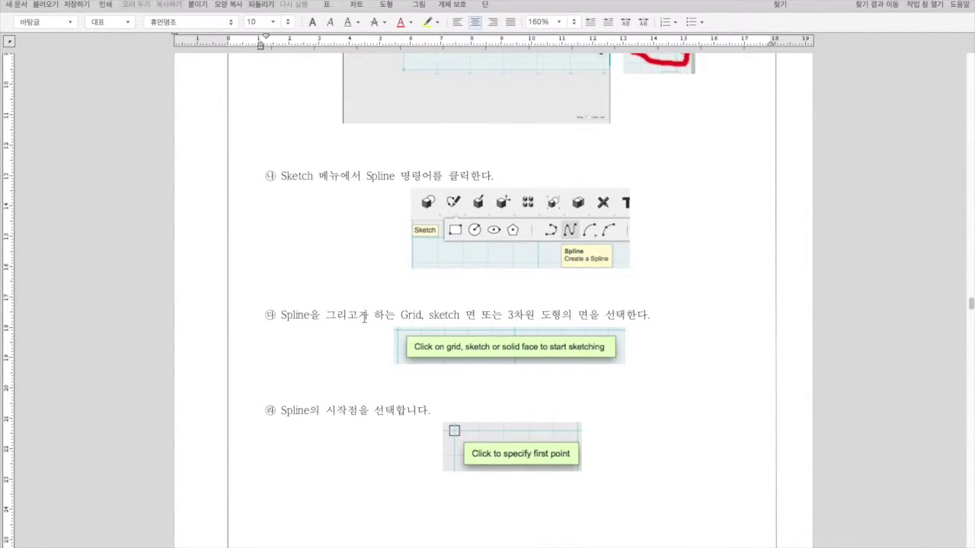
pyautogui.scroll(-1, 364, 317)
pyautogui.scroll(-1, 395, 307)
pyautogui.moveTo(395, 307); pyautogui.dragTo(592, 305)
pyautogui.click(616, 305)
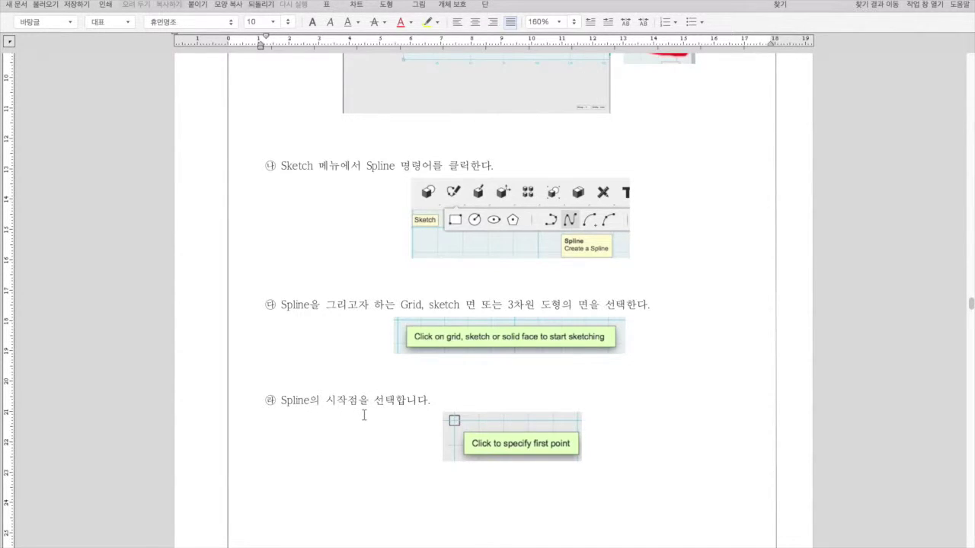
pyautogui.scroll(-10, 364, 415)
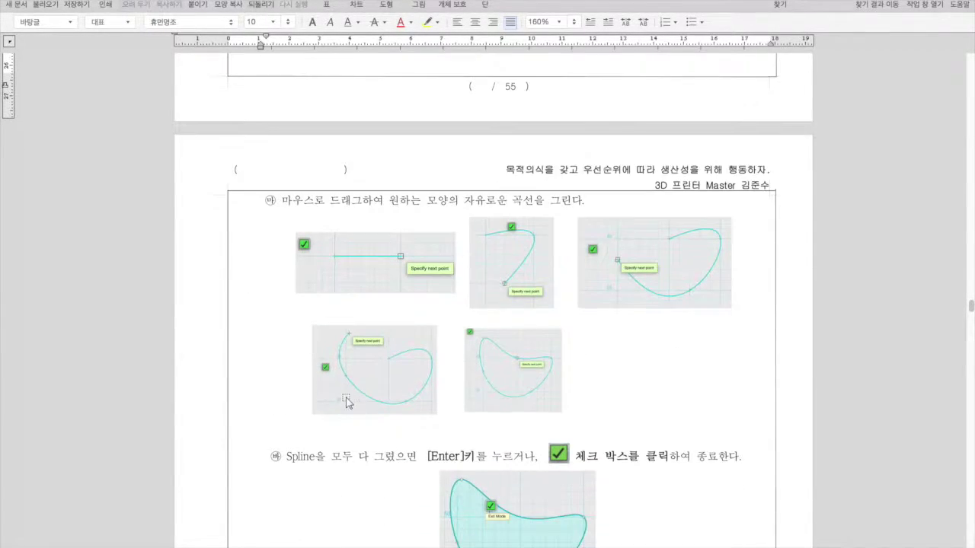
pyautogui.moveTo(283, 197); pyautogui.dragTo(574, 212)
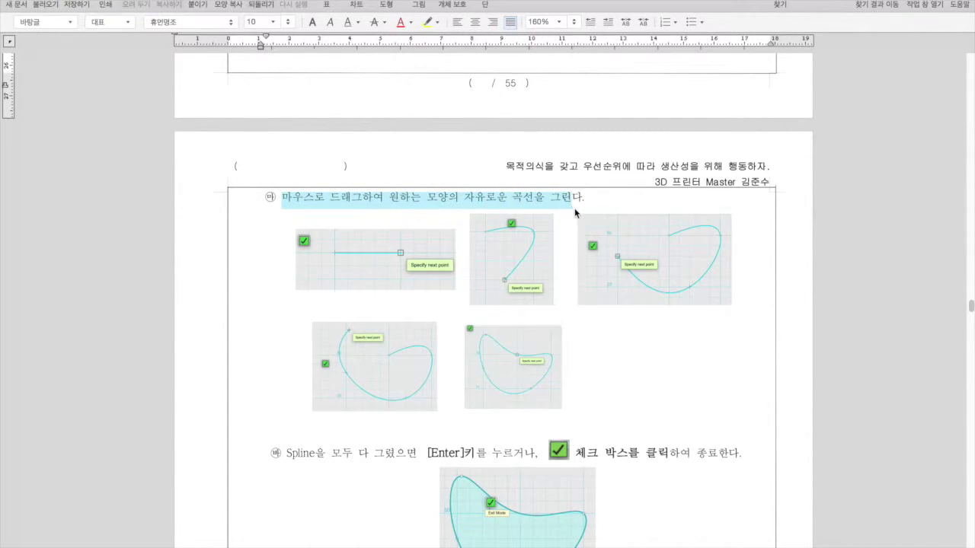
# Read the remaining Spline instructions on drawing a free curve and finishing it with Enter or the check box.
pyautogui.click(550, 217)
pyautogui.click(337, 451)
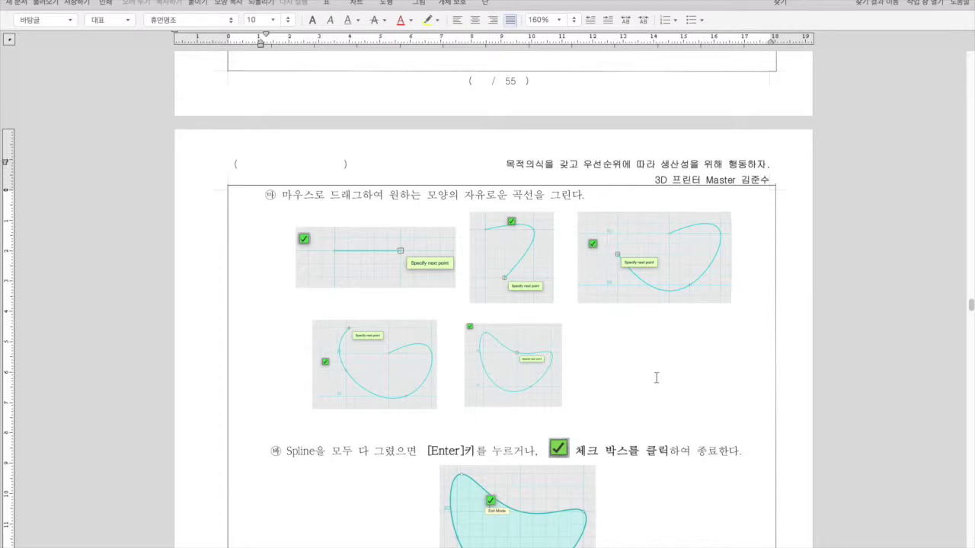
pyautogui.moveTo(288, 456); pyautogui.dragTo(409, 460)
pyautogui.click(430, 452)
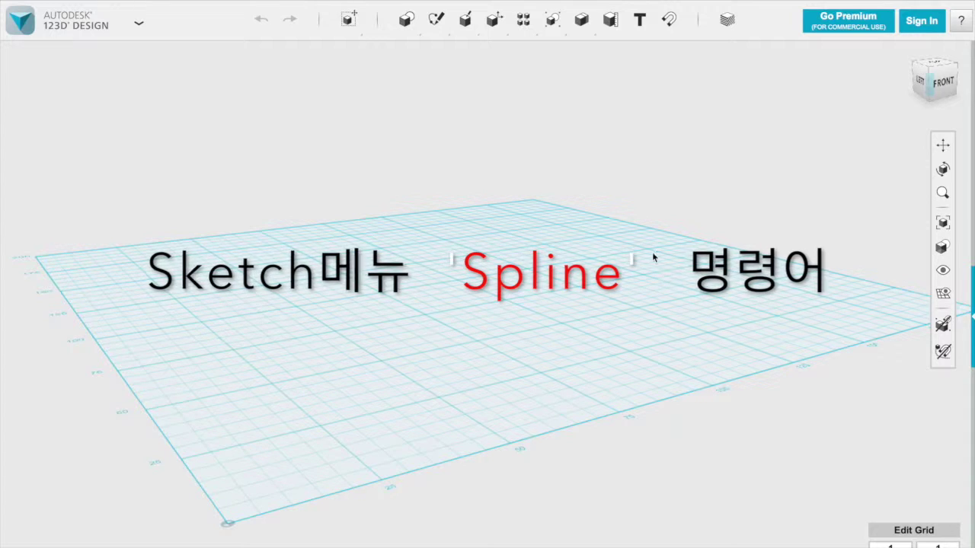
# In 123D Design, draw a closed Spline from about (60, 35) through (35, 50), (25, 22), (62, -11), (97, 35) and (77, 52).
pyautogui.moveTo(650, 226); pyautogui.dragTo(638, 274, button='right')
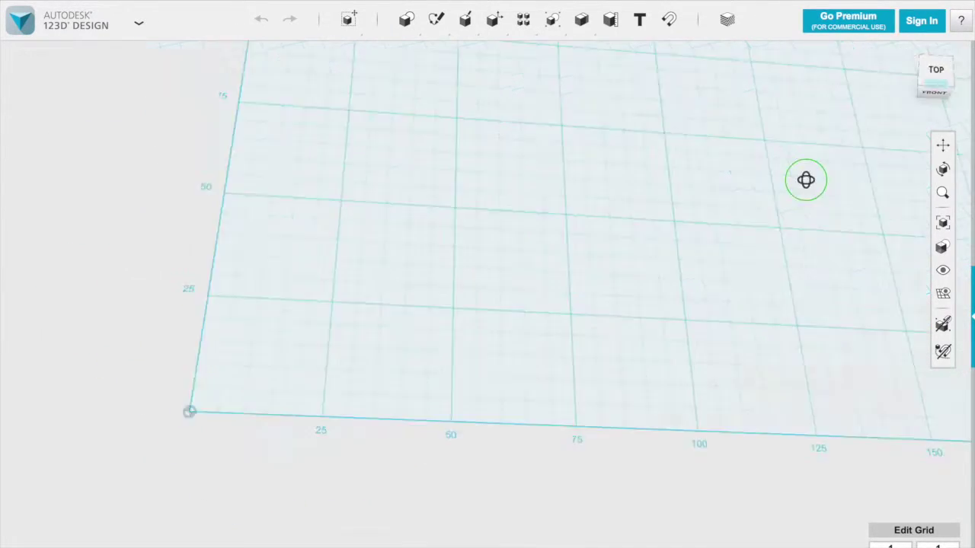
pyautogui.moveTo(821, 176); pyautogui.dragTo(788, 198, button='right')
pyautogui.click(946, 74)
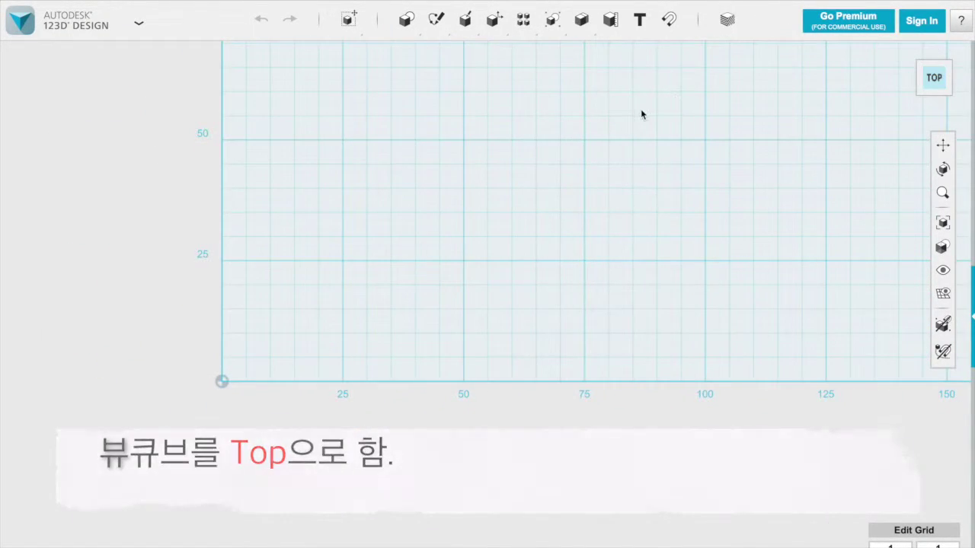
pyautogui.moveTo(436, 20)
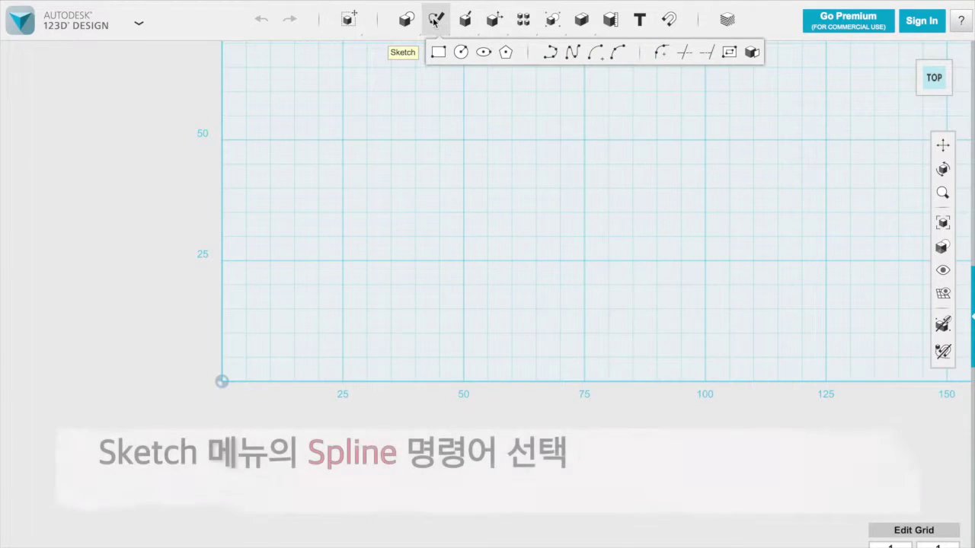
pyautogui.click(573, 53)
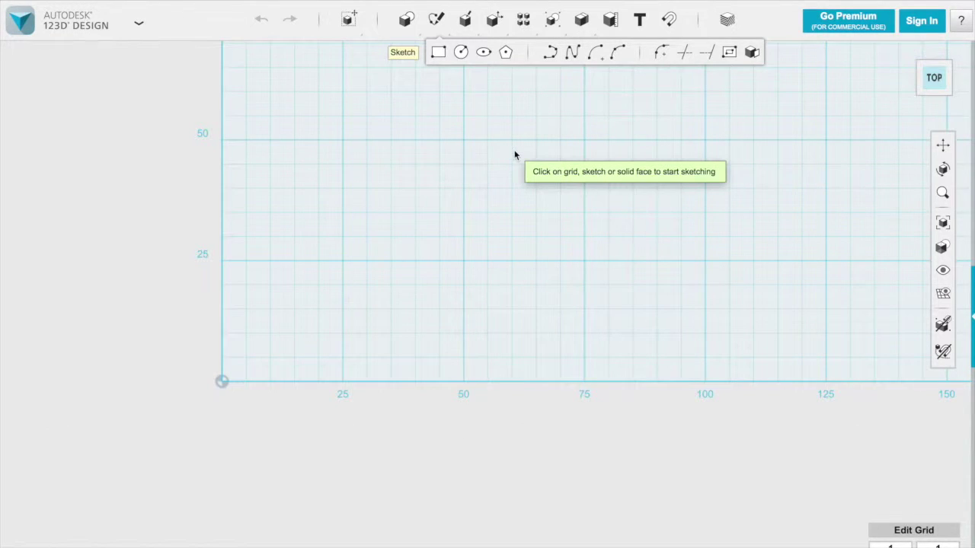
pyautogui.click(512, 211)
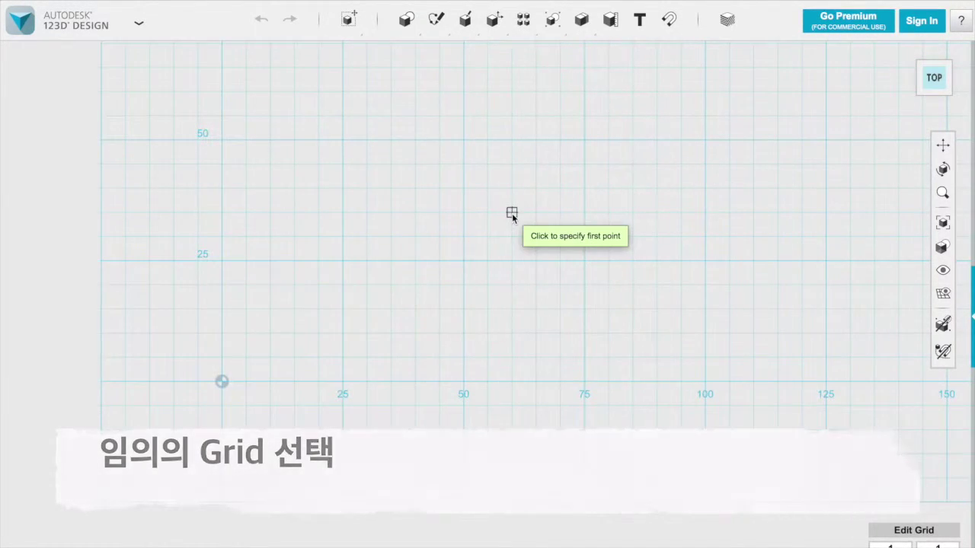
pyautogui.click(511, 212)
pyautogui.click(390, 139)
pyautogui.click(342, 277)
pyautogui.click(583, 415)
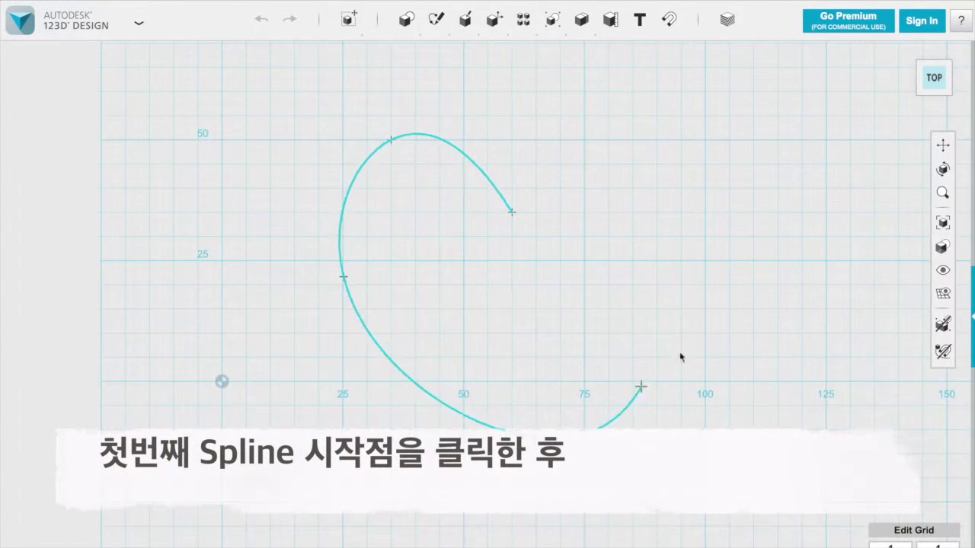
pyautogui.click(689, 213)
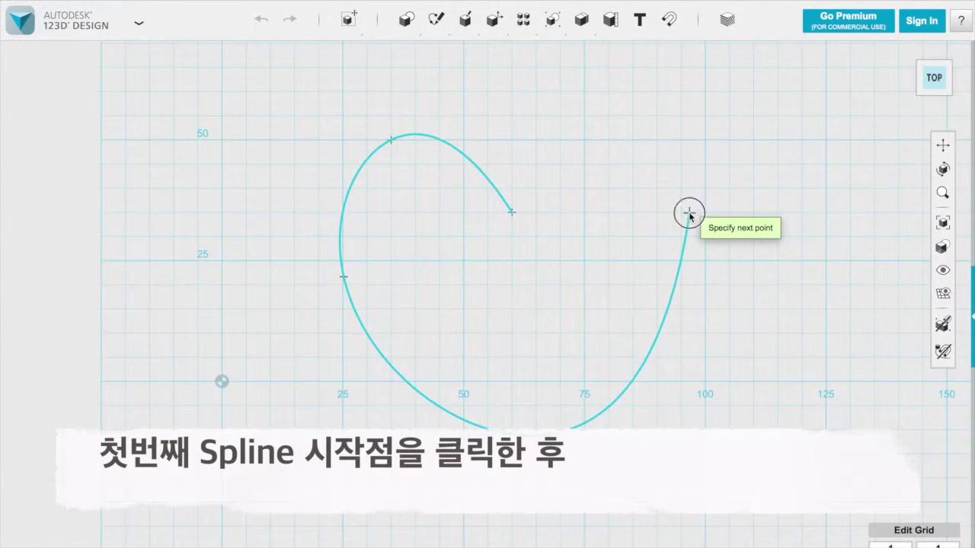
pyautogui.click(595, 132)
pyautogui.click(512, 212)
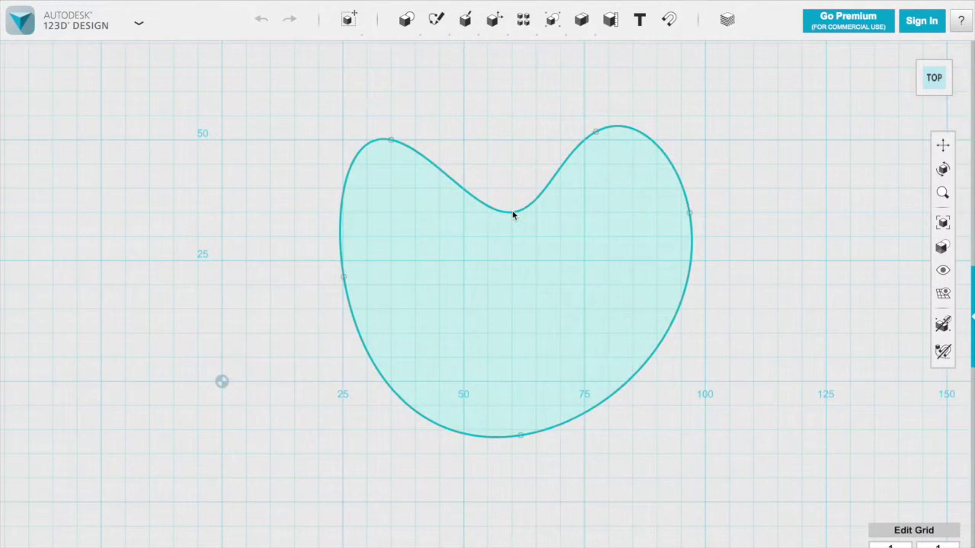
pyautogui.press('Escape')
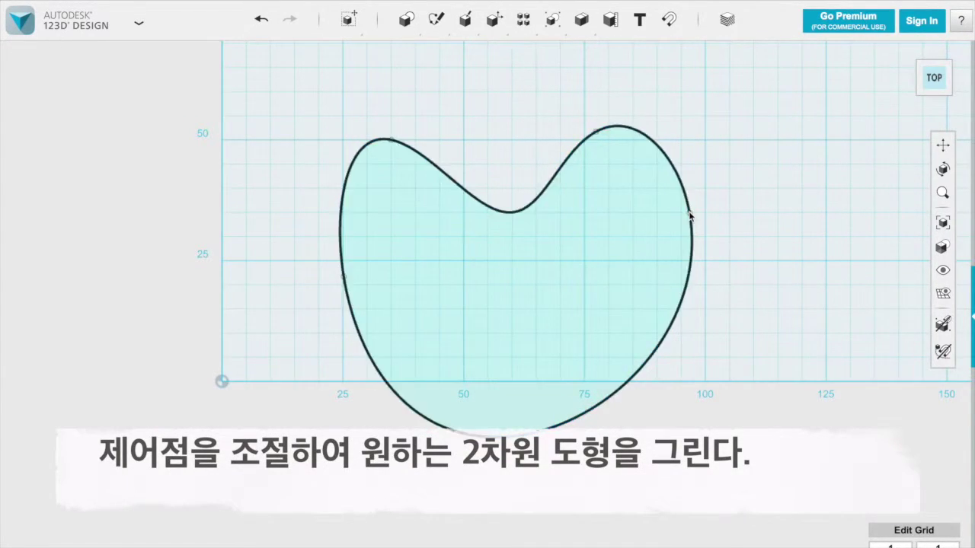
# Reshape the closed Spline through its control points, pulling the sides inward to about 50 mm wide and raising the lower end.
pyautogui.moveTo(688, 214); pyautogui.dragTo(649, 197)
pyautogui.moveTo(343, 278); pyautogui.dragTo(387, 268)
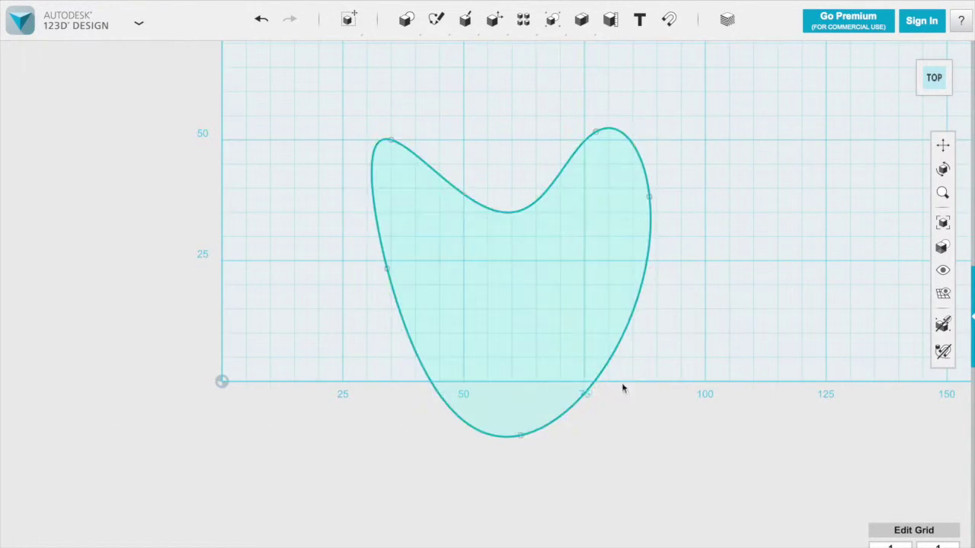
pyautogui.moveTo(513, 218)
pyautogui.mouseDown()
pyautogui.moveTo(496, 234)
pyautogui.moveTo(510, 220)
pyautogui.mouseUp()
pyautogui.moveTo(391, 142); pyautogui.dragTo(423, 141)
pyautogui.moveTo(593, 133); pyautogui.dragTo(558, 142)
pyautogui.moveTo(650, 201); pyautogui.dragTo(617, 187)
pyautogui.moveTo(515, 432); pyautogui.dragTo(522, 402)
pyautogui.moveTo(502, 211); pyautogui.dragTo(484, 203)
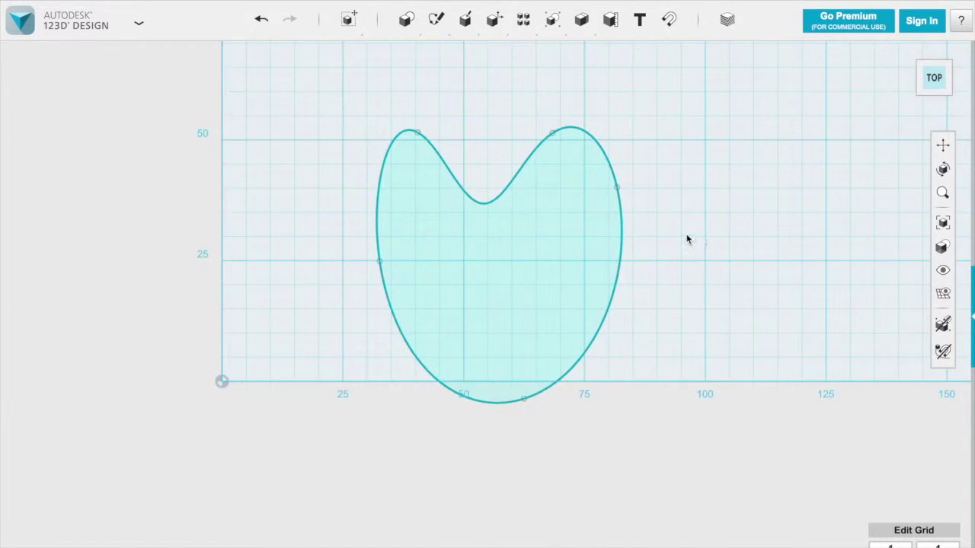
pyautogui.moveTo(484, 202); pyautogui.dragTo(496, 207)
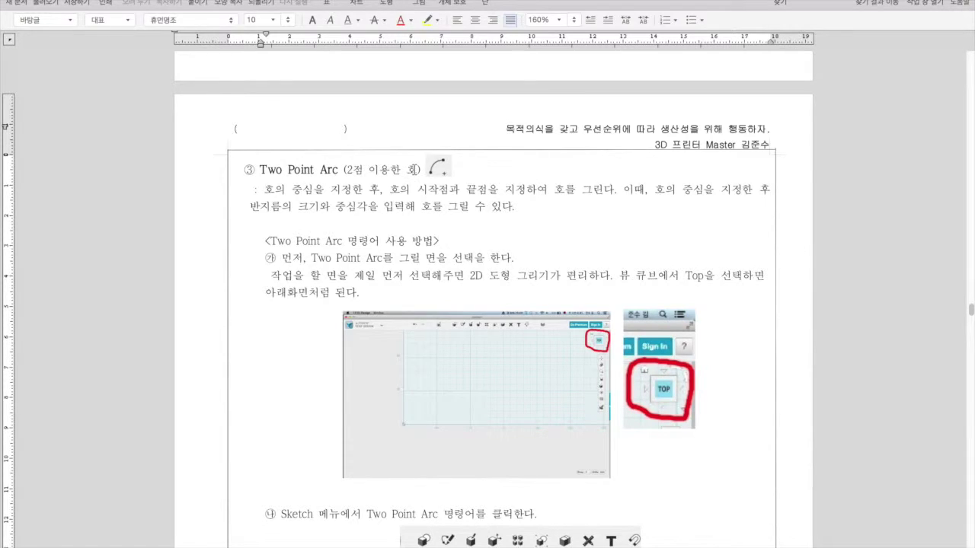
# Return to the tutorial document and read the Two Point Arc description about the arc's center, start point and end point.
pyautogui.moveTo(263, 169); pyautogui.dragTo(339, 174)
pyautogui.click(341, 172)
pyautogui.moveTo(265, 193); pyautogui.dragTo(350, 194)
pyautogui.moveTo(428, 192); pyautogui.dragTo(491, 190)
pyautogui.click(490, 191)
pyautogui.moveTo(356, 242); pyautogui.dragTo(434, 243)
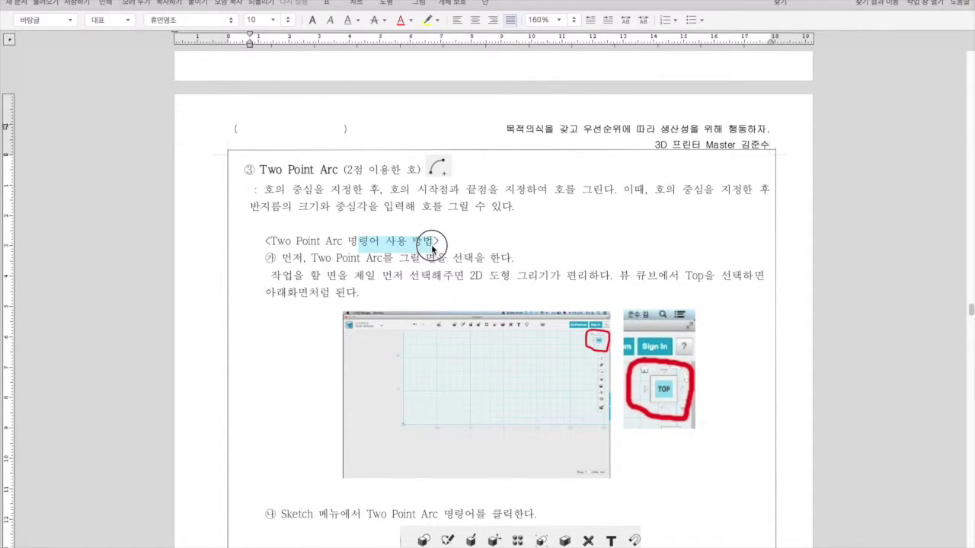
pyautogui.click(436, 242)
# Make the text "뷰 큐브에서 Top" bold and red in the first instruction of the Two Point Arc procedure.
pyautogui.moveTo(312, 259); pyautogui.dragTo(369, 259)
pyautogui.click(425, 257)
pyautogui.moveTo(621, 281); pyautogui.dragTo(704, 278)
pyautogui.click(312, 23)
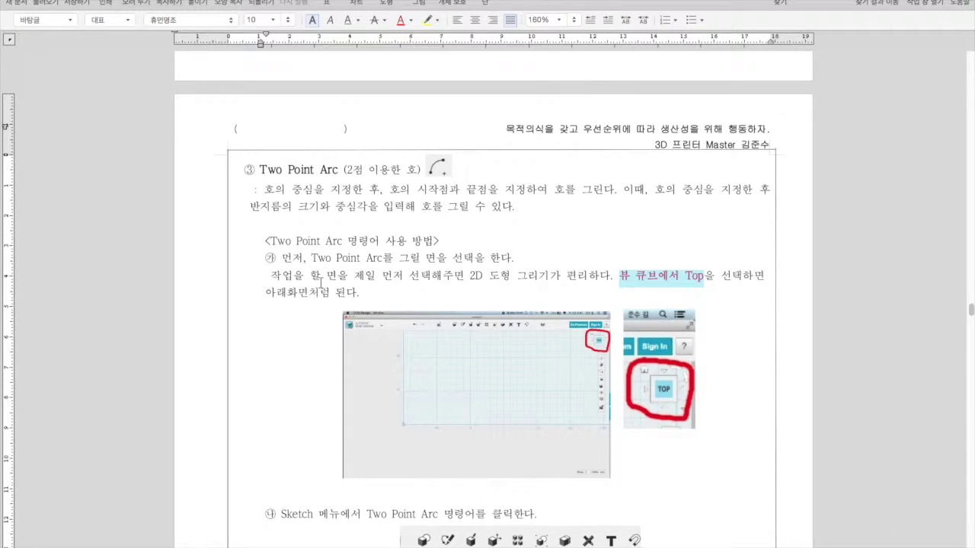
# Read the Two Point Arc instructions on starting the command and choosing a grid, sketch plane or solid face.
pyautogui.scroll(-5, 322, 282)
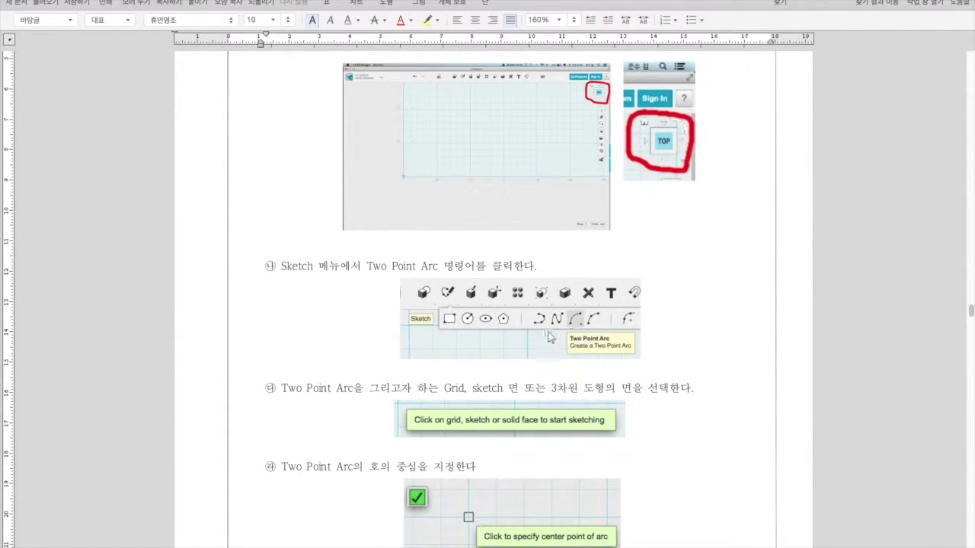
pyautogui.scroll(-3, 262, 351)
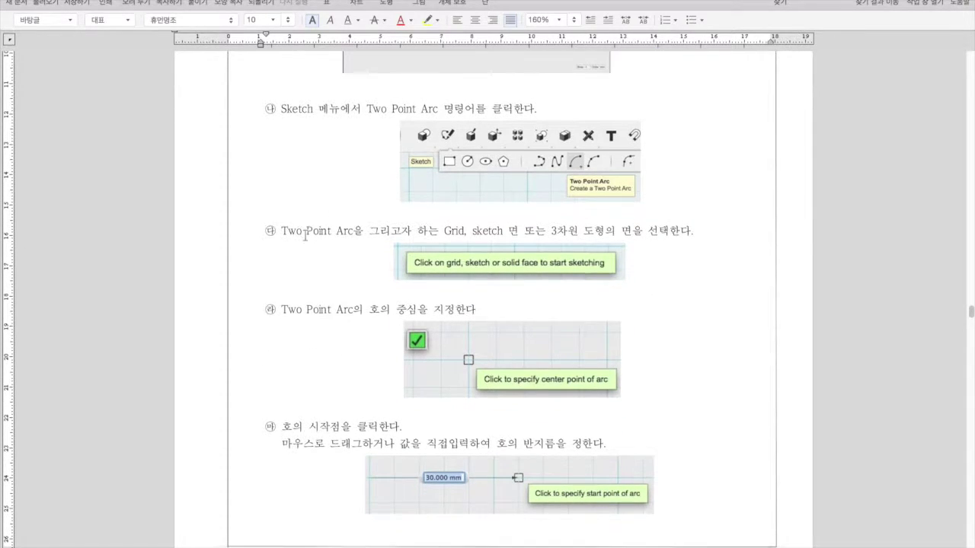
pyautogui.moveTo(440, 229); pyautogui.dragTo(645, 233)
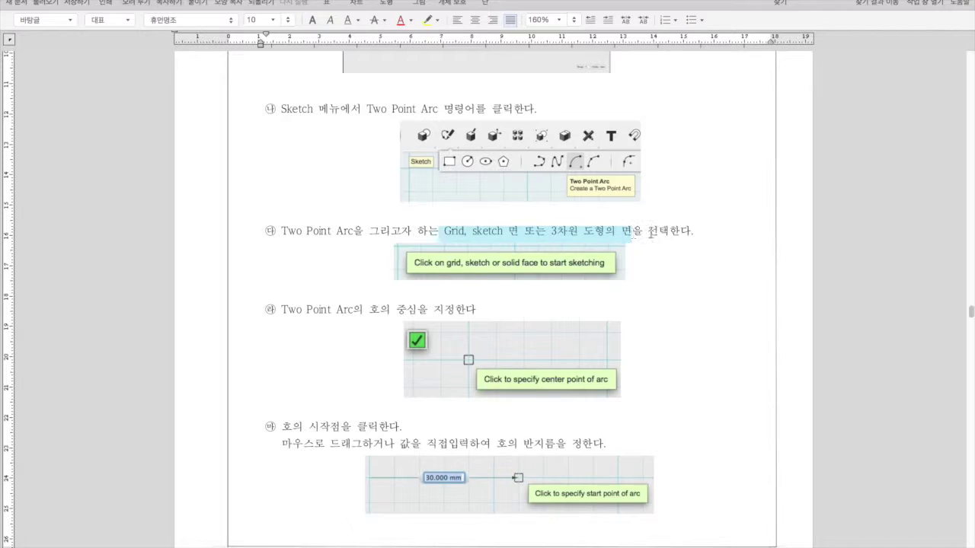
pyautogui.click(647, 232)
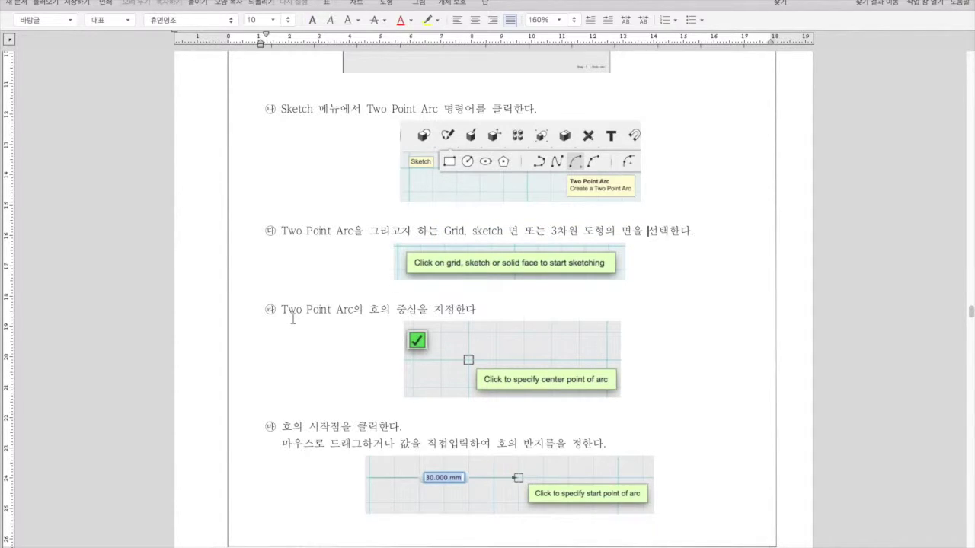
# Make the text "호의 중심" bold and red in the instruction on specifying the arc's center.
pyautogui.moveTo(371, 310); pyautogui.dragTo(417, 311)
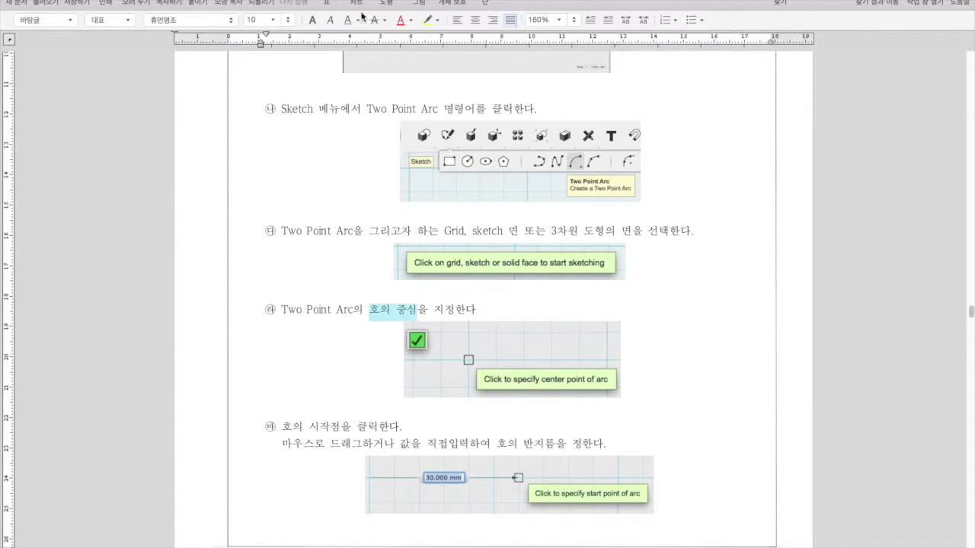
pyautogui.click(312, 21)
pyautogui.click(398, 20)
# Read the Two Point Arc instructions on setting the start point and radius, the end point and central angle, and finishing the arc.
pyautogui.scroll(-3, 315, 280)
pyautogui.click(331, 337)
pyautogui.moveTo(283, 320); pyautogui.dragTo(340, 320)
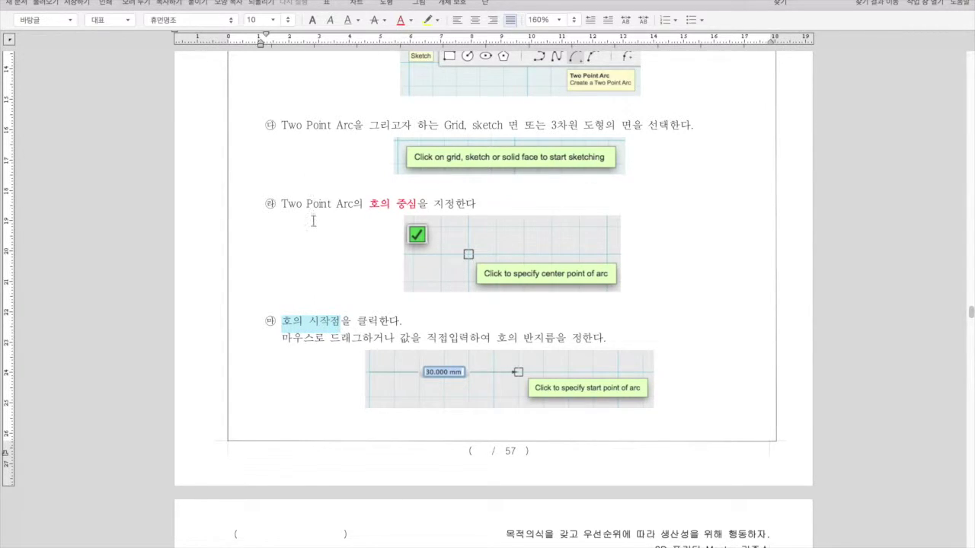
pyautogui.scroll(-5, 315, 217)
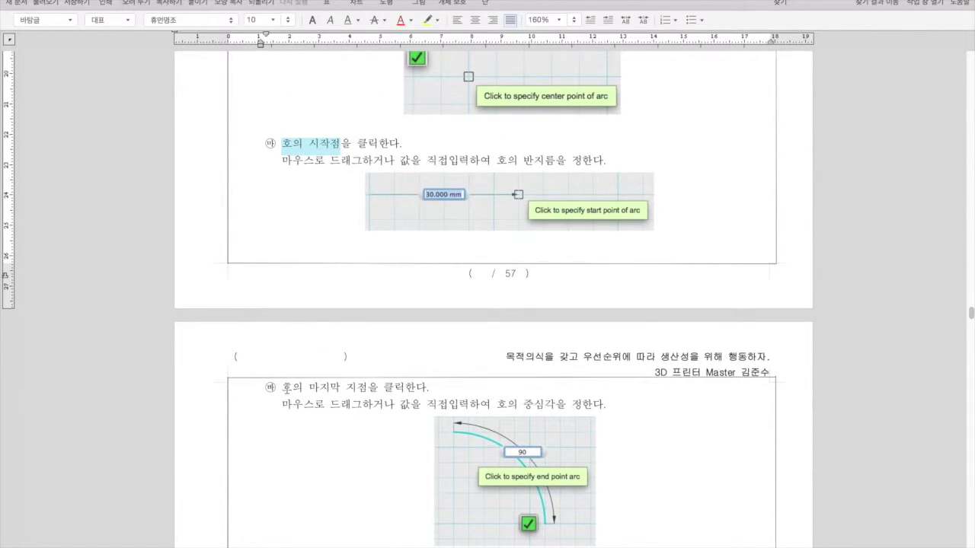
pyautogui.moveTo(284, 389); pyautogui.dragTo(370, 390)
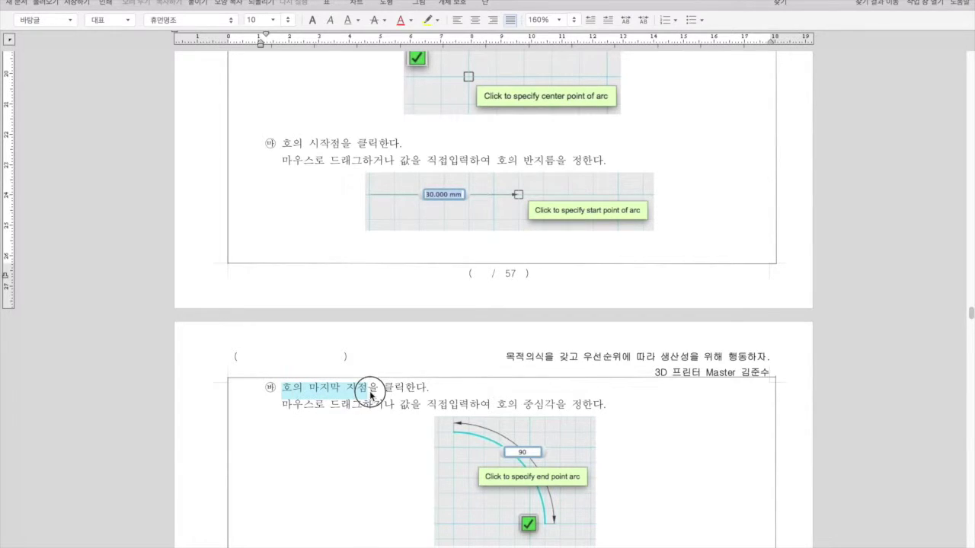
pyautogui.click(413, 388)
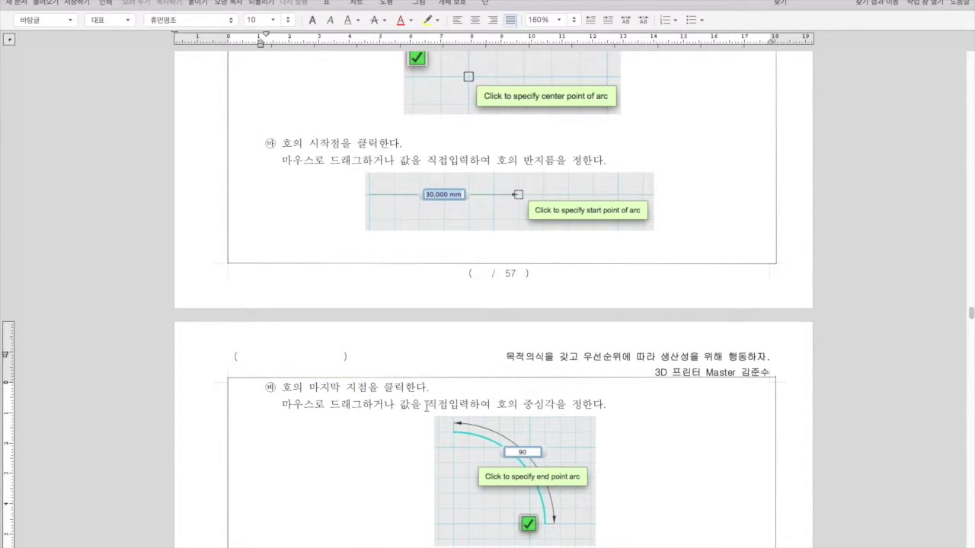
pyautogui.moveTo(501, 409); pyautogui.dragTo(603, 405)
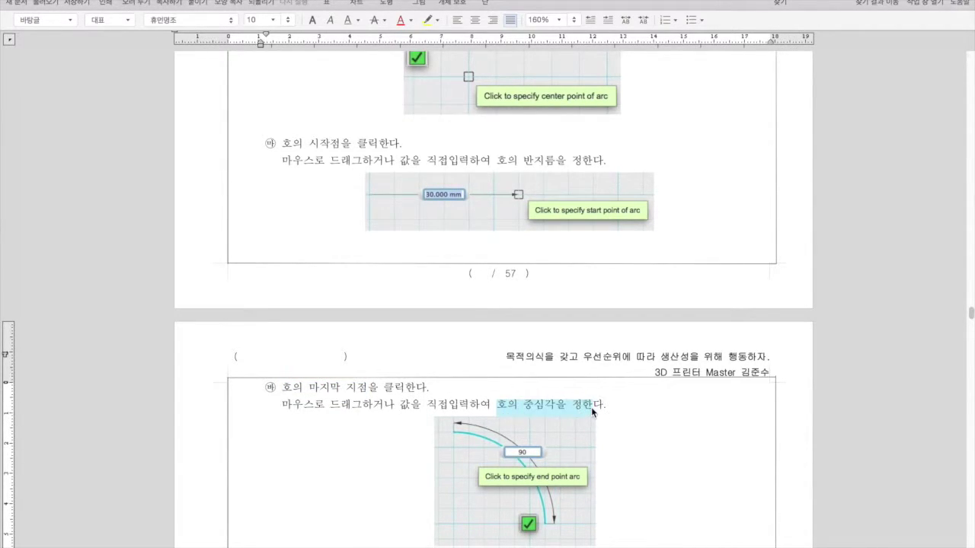
pyautogui.click(597, 407)
pyautogui.scroll(-10, 651, 421)
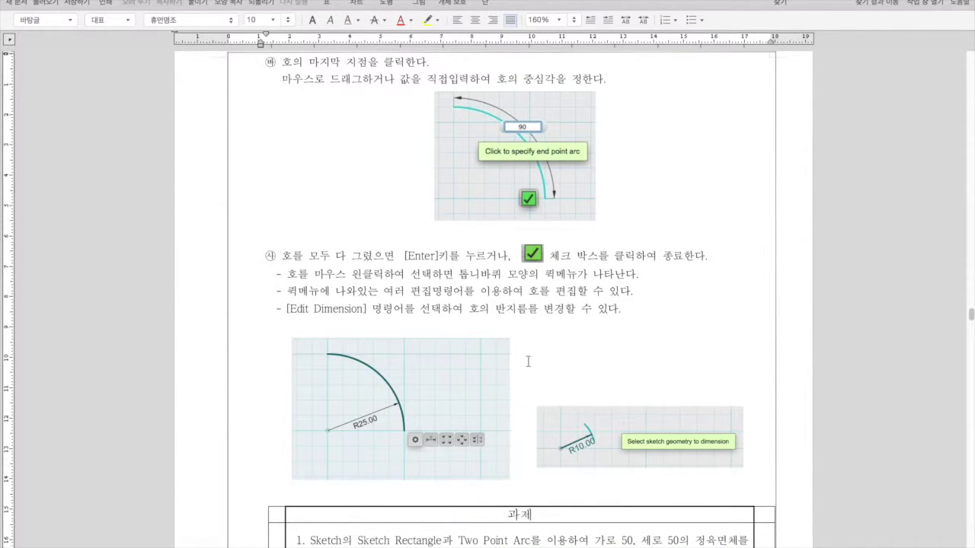
pyautogui.moveTo(401, 255); pyautogui.dragTo(646, 263)
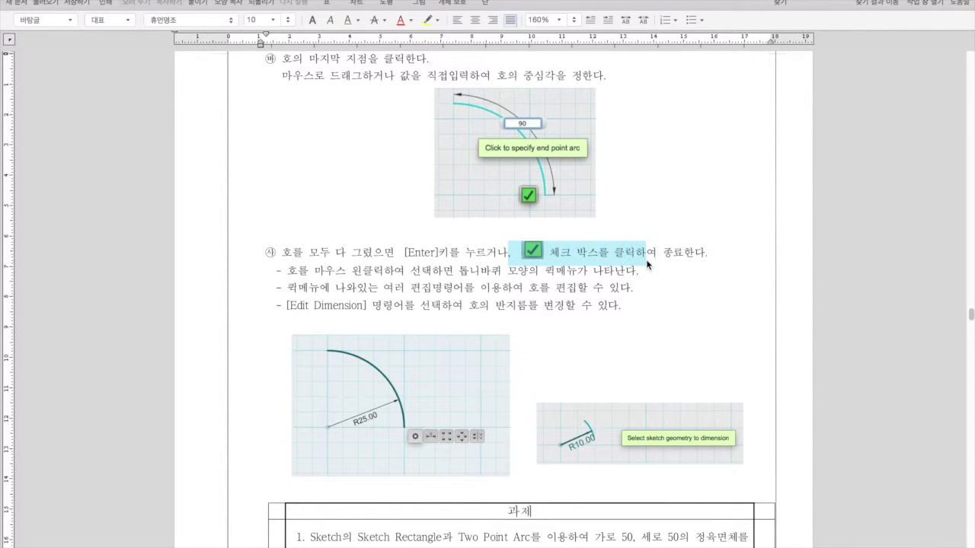
pyautogui.click(648, 261)
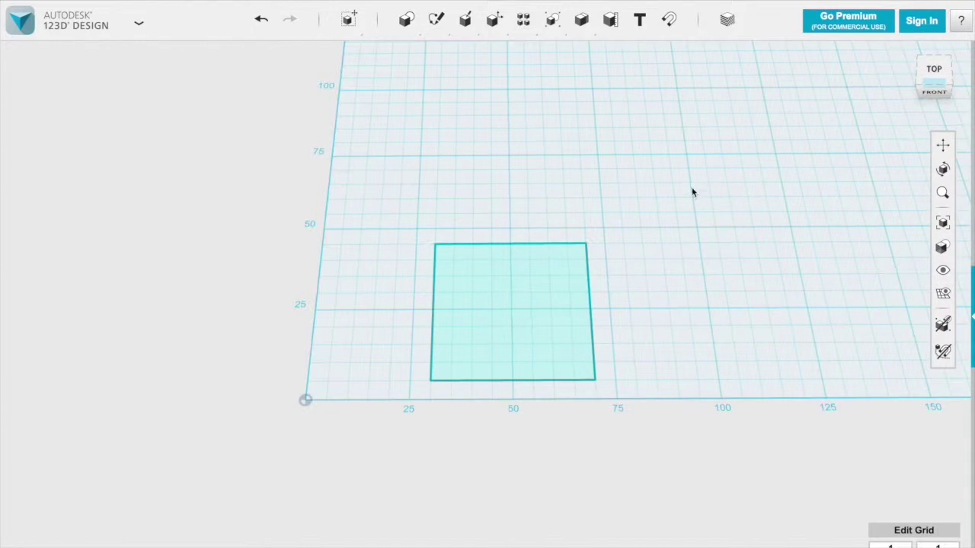
# In top view, draw a semicircular Two Point Arc in the square's sketch, centered at (50, 25) and spanning the left and right edge midpoints.
pyautogui.click(930, 68)
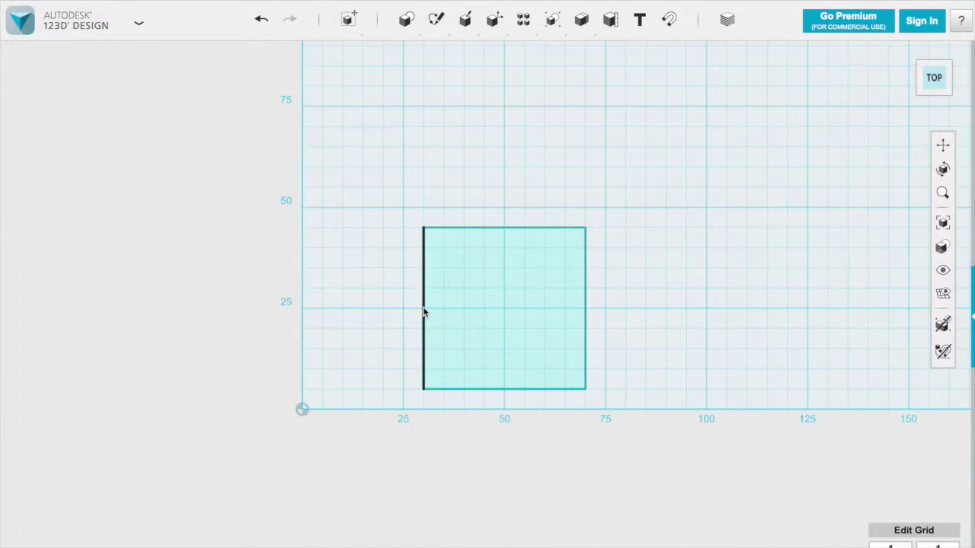
pyautogui.click(435, 296)
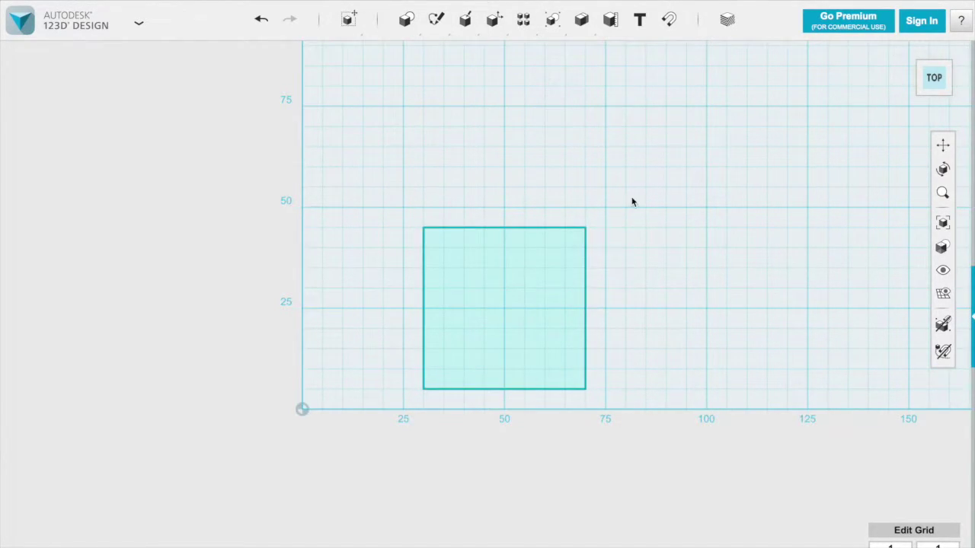
pyautogui.moveTo(435, 19)
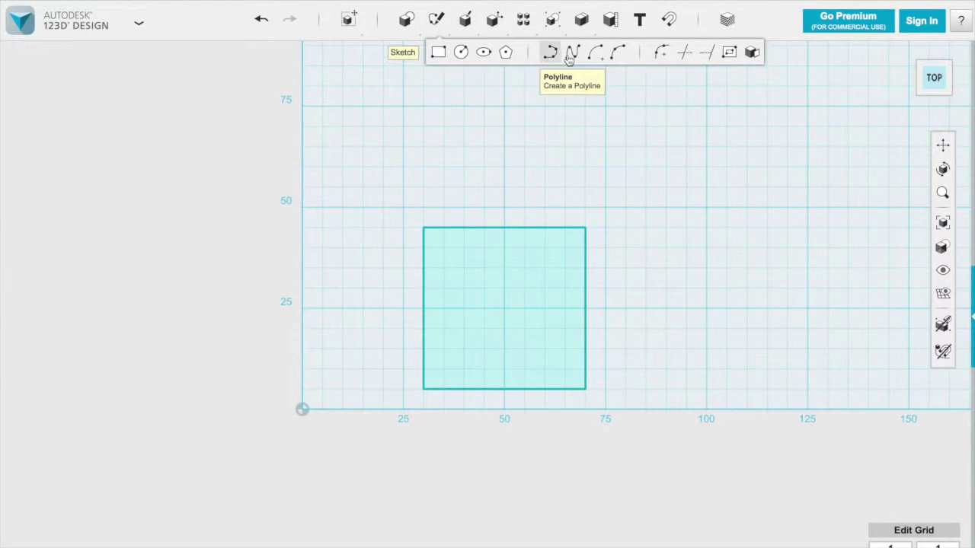
pyautogui.click(596, 58)
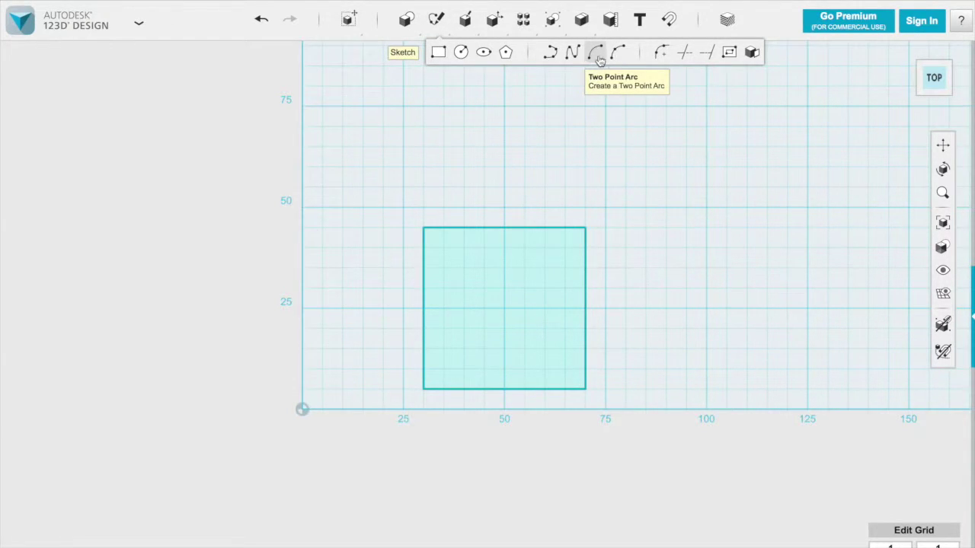
pyautogui.click(444, 294)
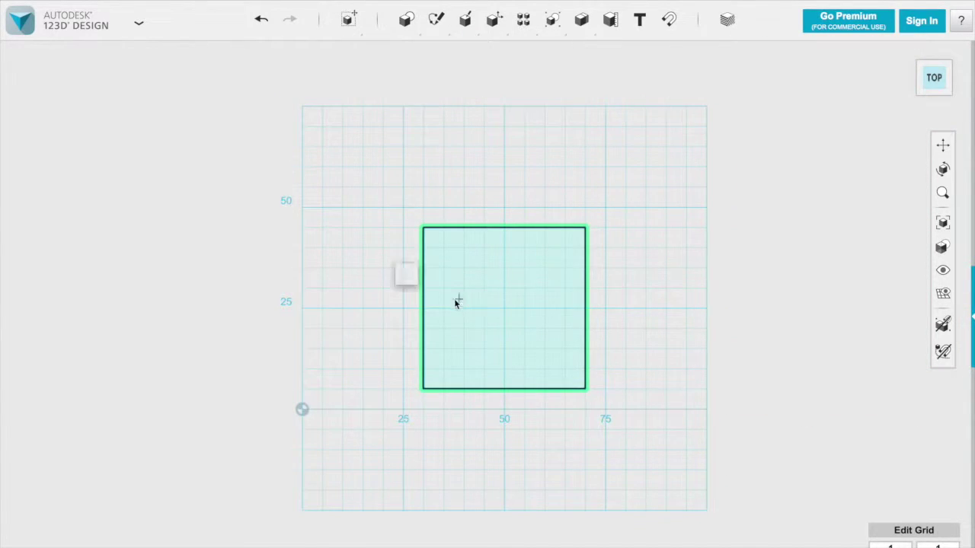
pyautogui.click(503, 309)
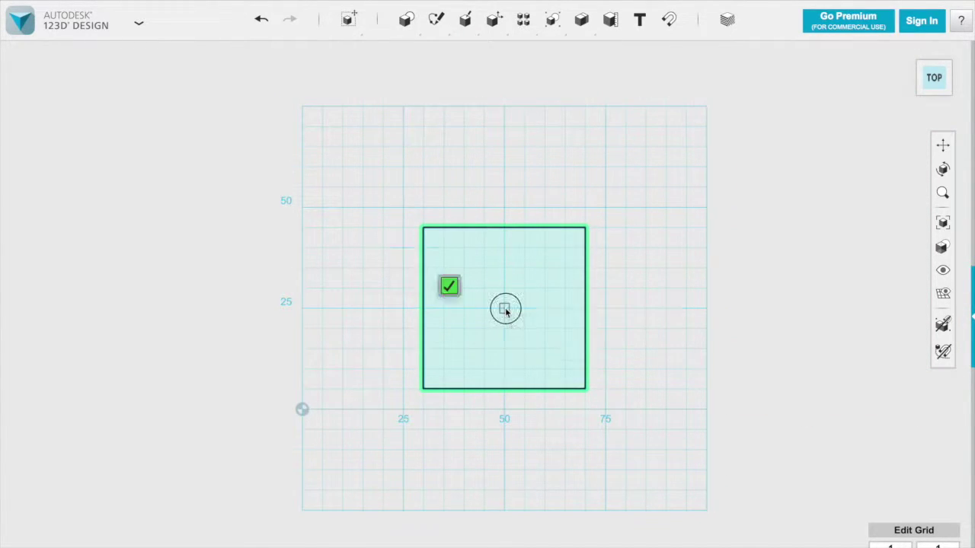
pyautogui.click(425, 309)
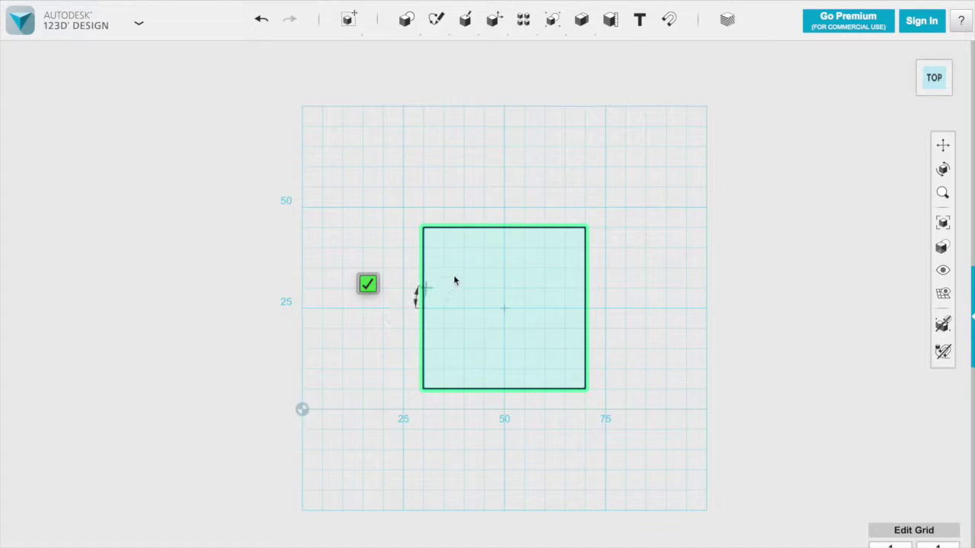
pyautogui.click(583, 309)
pyautogui.press('Escape')
pyautogui.scroll(5, 660, 285)
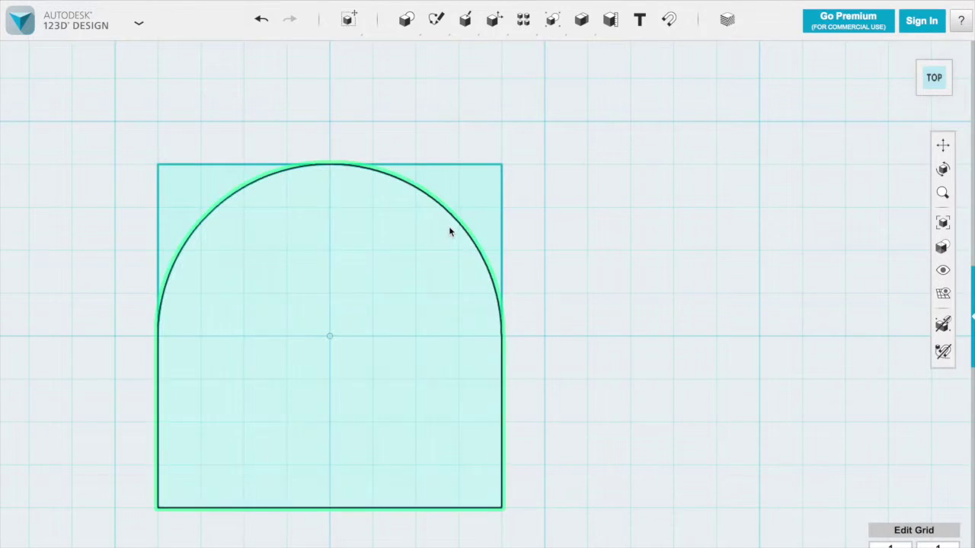
# Read the Three Point Arc description in the tutorial document, covering how its points are specified and when the command is useful.
pyautogui.scroll(-3, 370, 240)
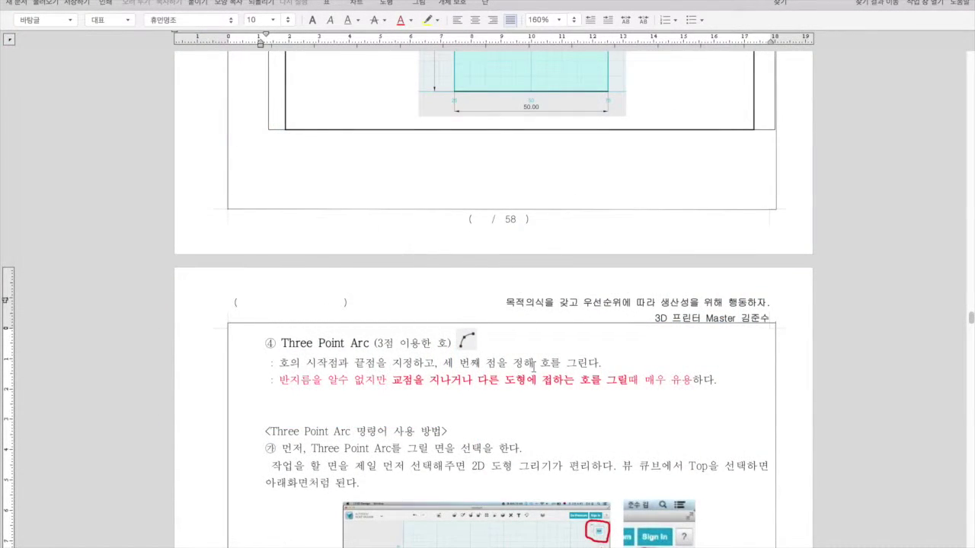
pyautogui.scroll(-2, 533, 367)
pyautogui.scroll(-1, 616, 341)
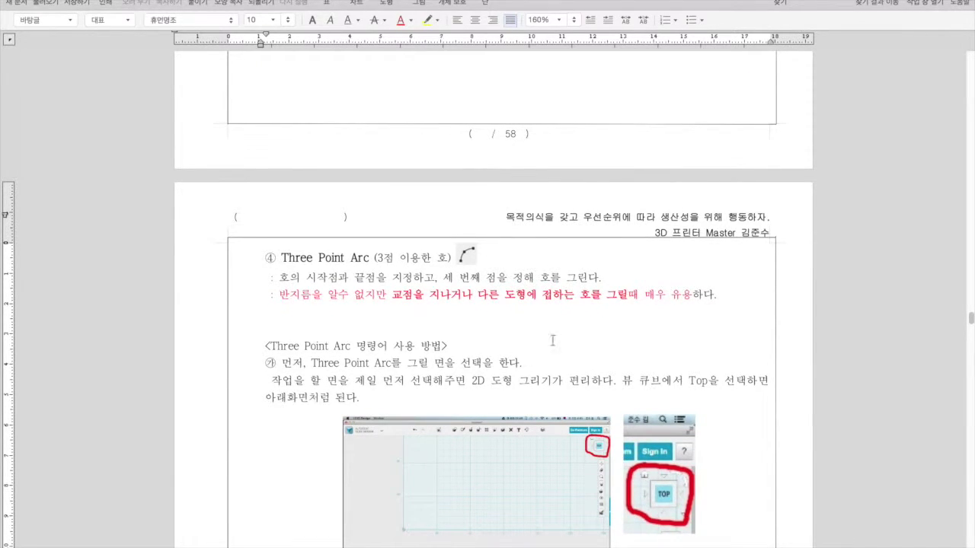
pyautogui.moveTo(278, 279); pyautogui.dragTo(486, 278)
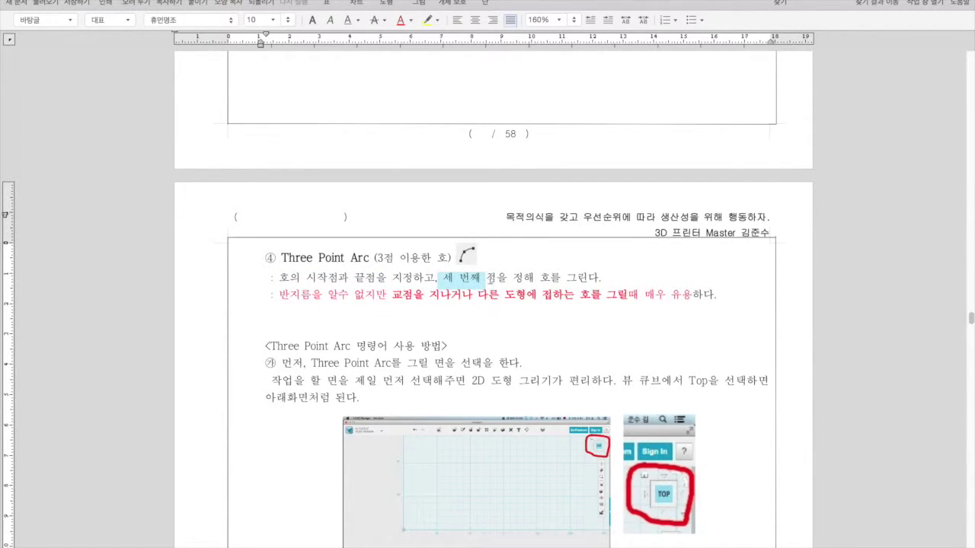
pyautogui.click(560, 278)
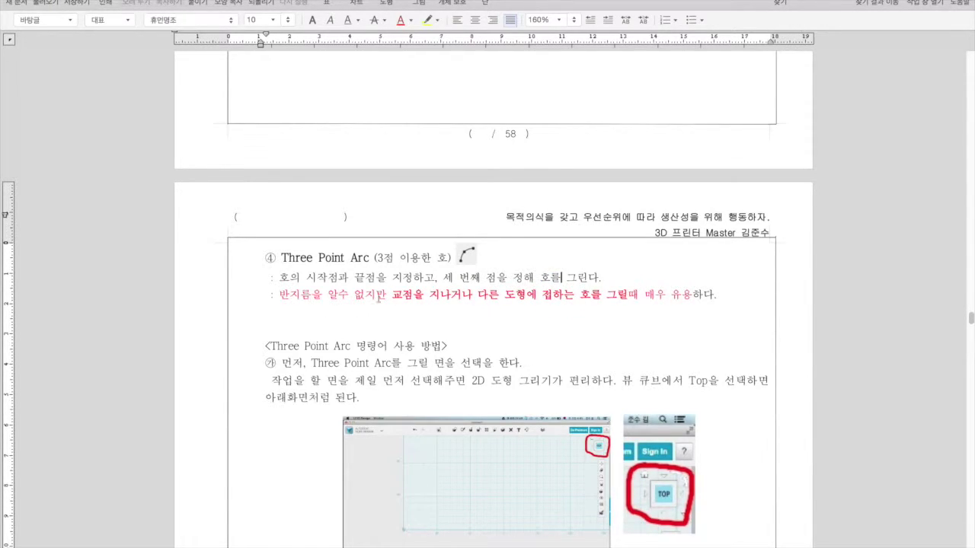
pyautogui.moveTo(392, 297); pyautogui.dragTo(590, 297)
pyautogui.click(602, 298)
# Make the text "뷰 큐브에서 Top" bold and red in the first instruction of the Three Point Arc procedure.
pyautogui.scroll(-3, 587, 313)
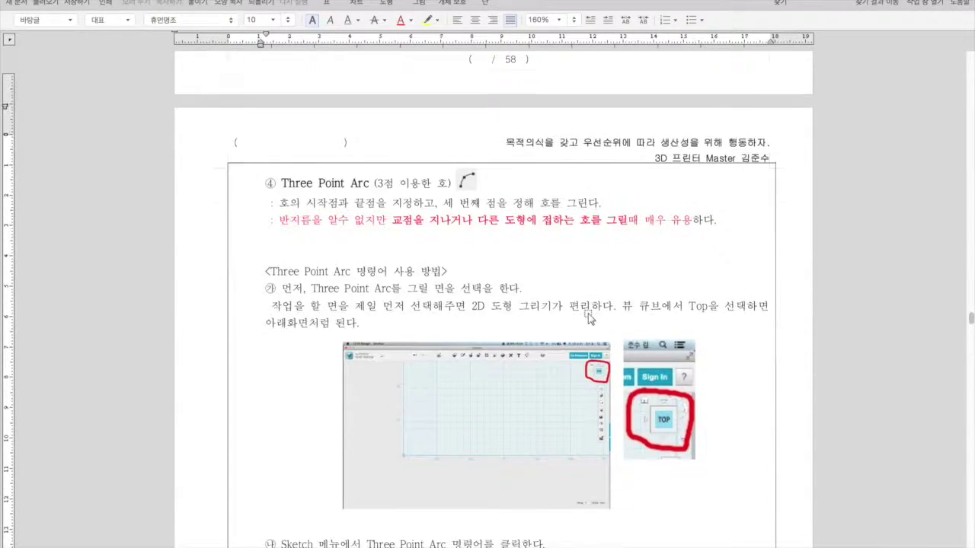
pyautogui.scroll(-2, 589, 318)
pyautogui.scroll(-1, 332, 285)
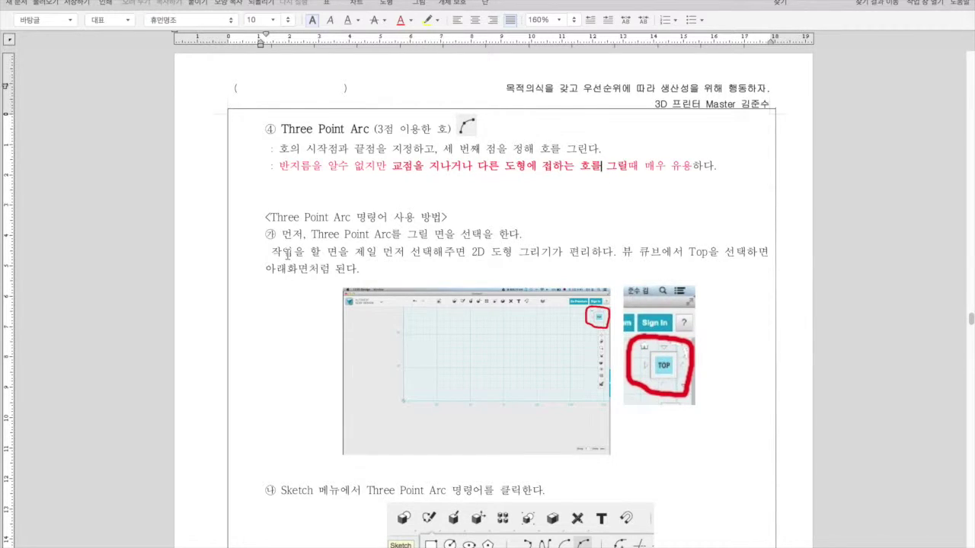
pyautogui.moveTo(620, 253); pyautogui.dragTo(707, 254)
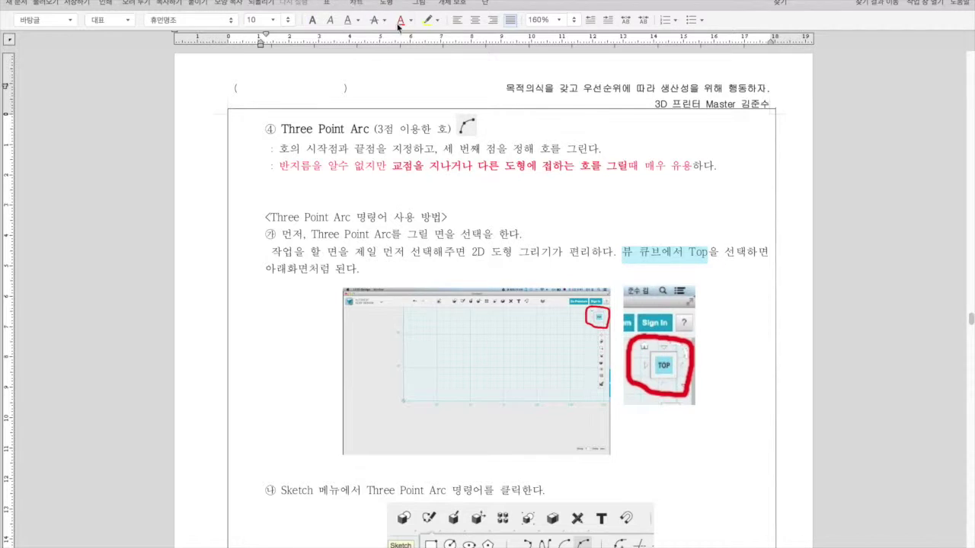
pyautogui.click(313, 21)
pyautogui.click(325, 223)
# Read the Three Point Arc instructions on starting the command and choosing a grid, sketch plane or solid face.
pyautogui.scroll(-5, 325, 220)
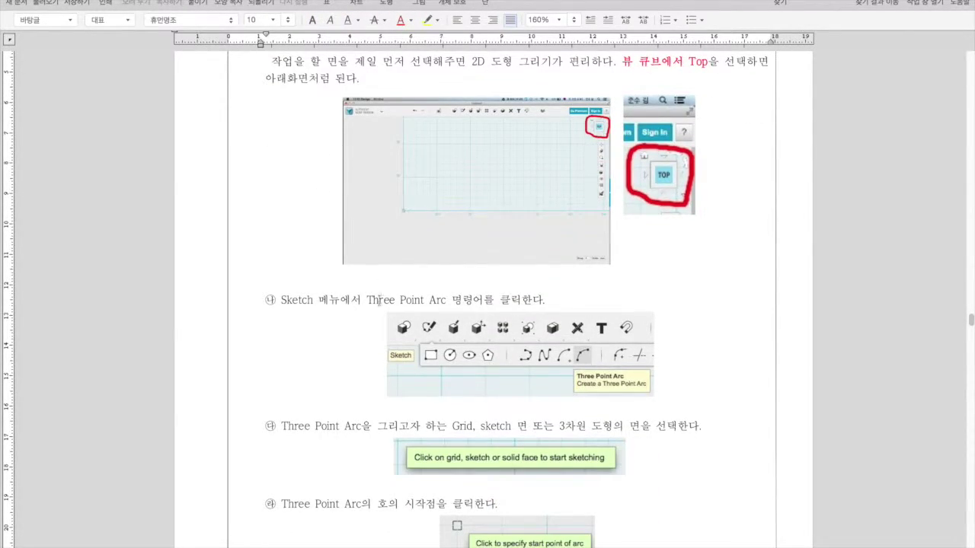
pyautogui.moveTo(367, 299); pyautogui.dragTo(479, 308)
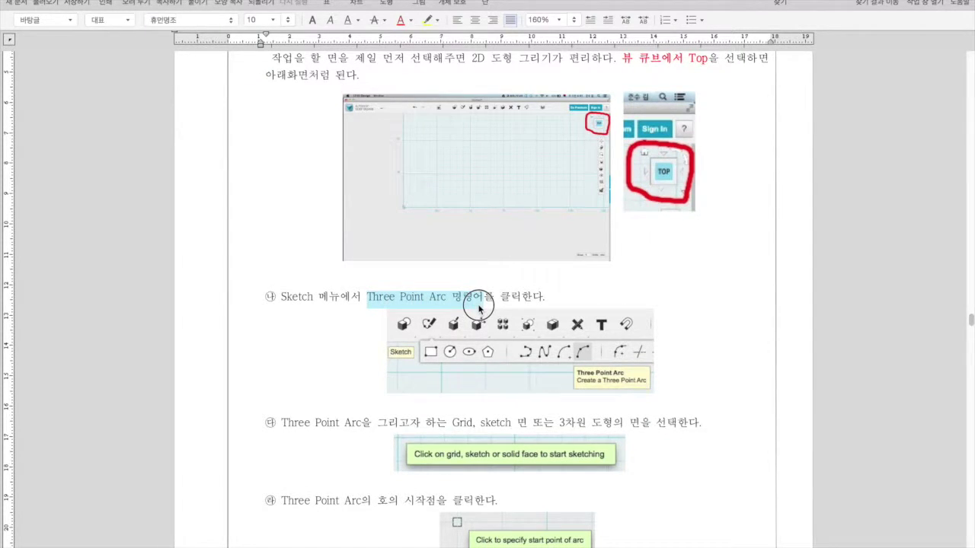
pyautogui.click(303, 297)
pyautogui.scroll(-4, 303, 293)
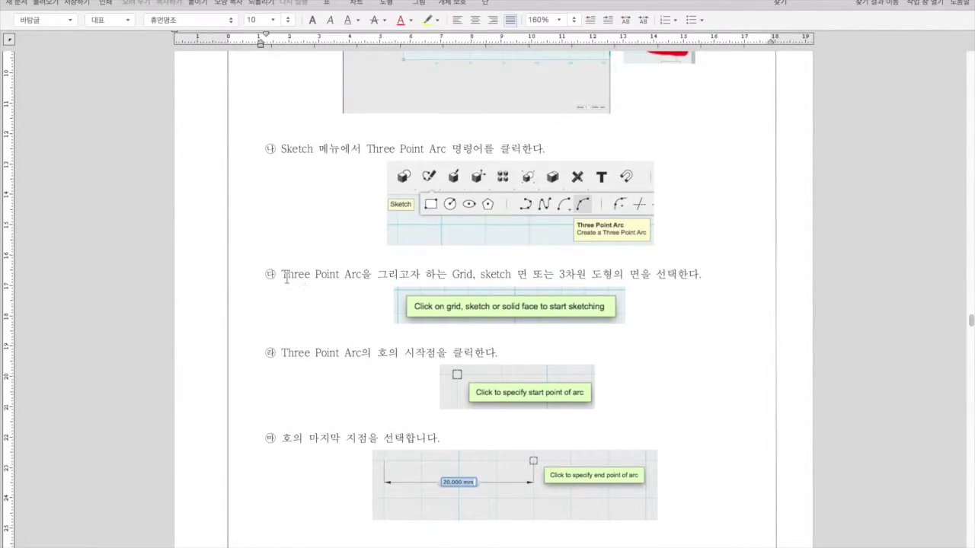
pyautogui.moveTo(380, 272); pyautogui.dragTo(638, 277)
pyautogui.click(639, 275)
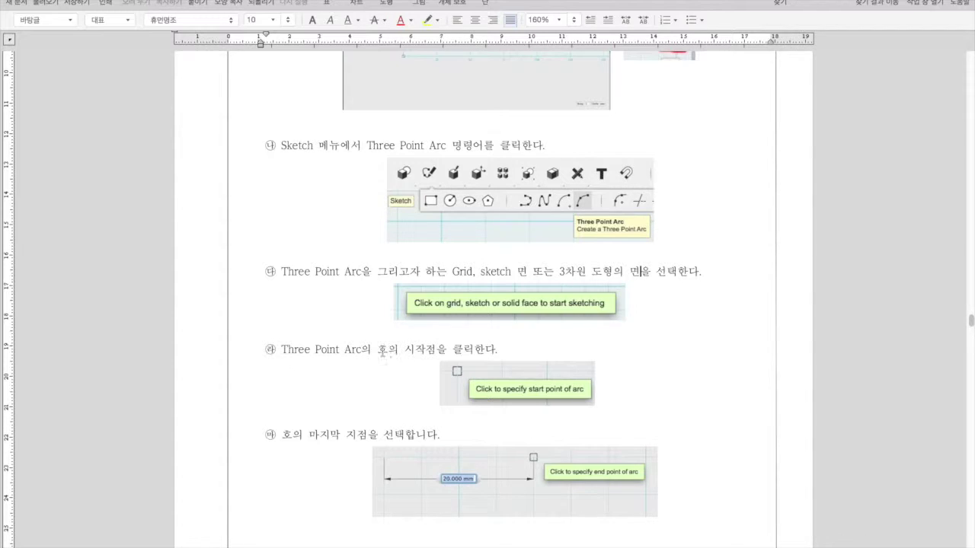
# Make "호의 시작점을 클릭" bold and red, and "호의 마지막 지점을 선택" bold, in the arc's start-point and end-point instructions.
pyautogui.moveTo(374, 348); pyautogui.dragTo(474, 351)
pyautogui.click(312, 20)
pyautogui.click(401, 19)
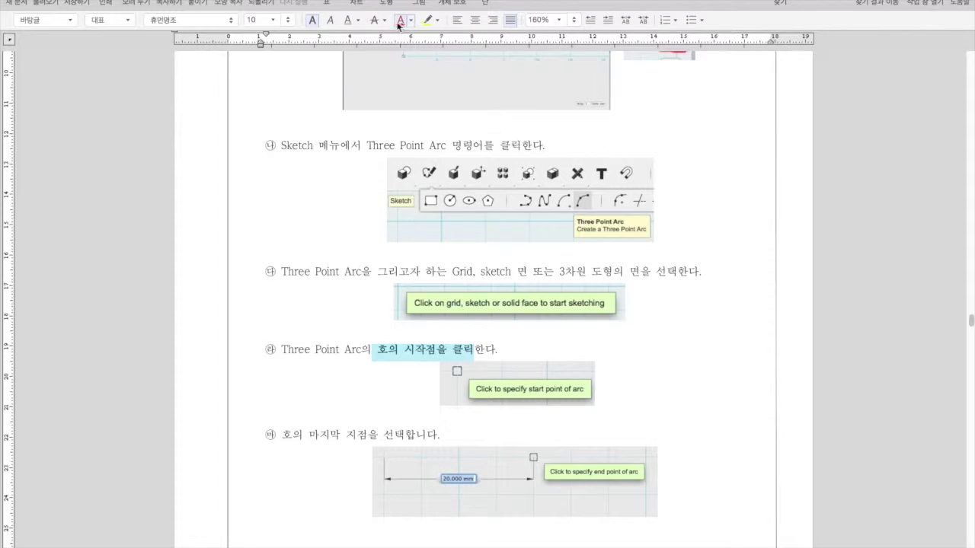
pyautogui.moveTo(278, 436); pyautogui.dragTo(398, 444)
pyautogui.click(312, 20)
# Read the Three Point Arc instructions on specifying the point on the arc and finishing the command.
pyautogui.scroll(-5, 338, 363)
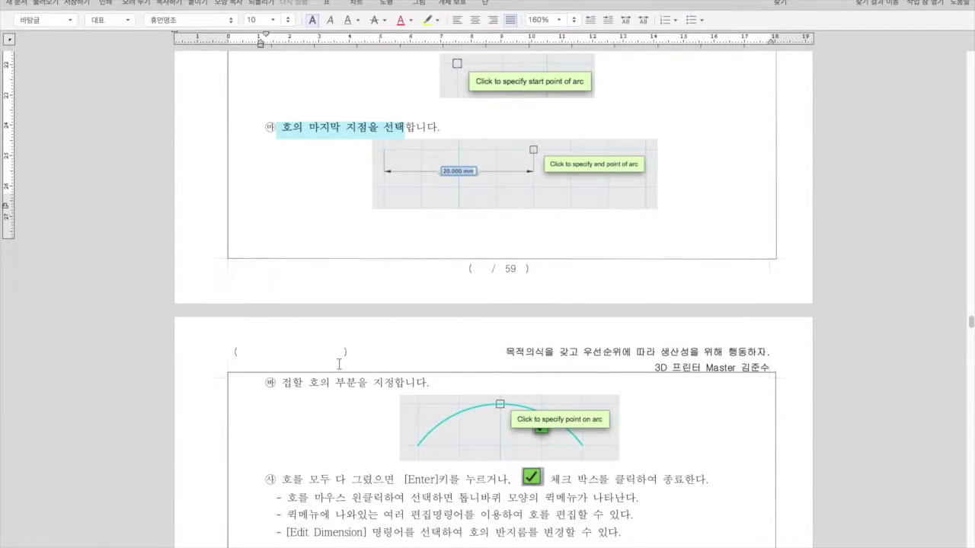
pyautogui.scroll(-1, 285, 387)
pyautogui.click(286, 384)
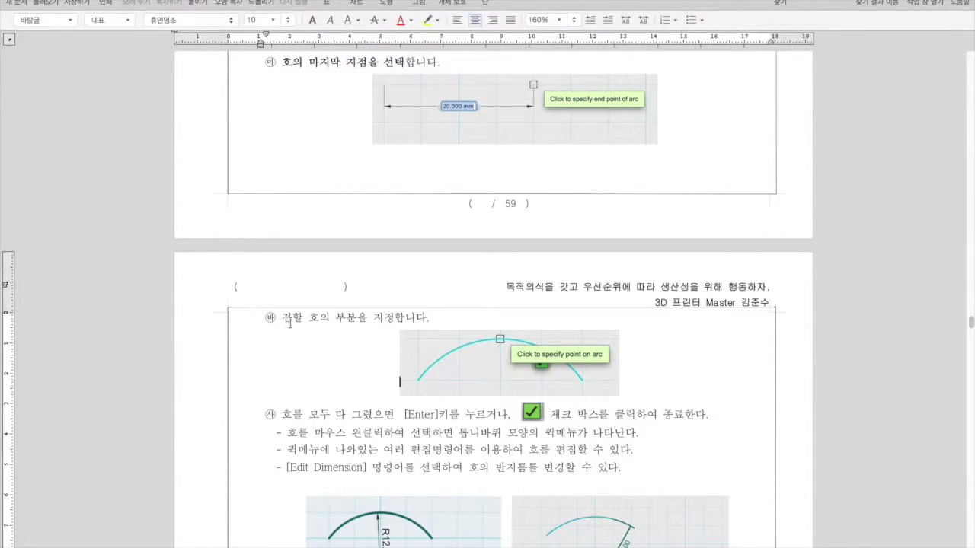
pyautogui.moveTo(285, 320); pyautogui.dragTo(396, 327)
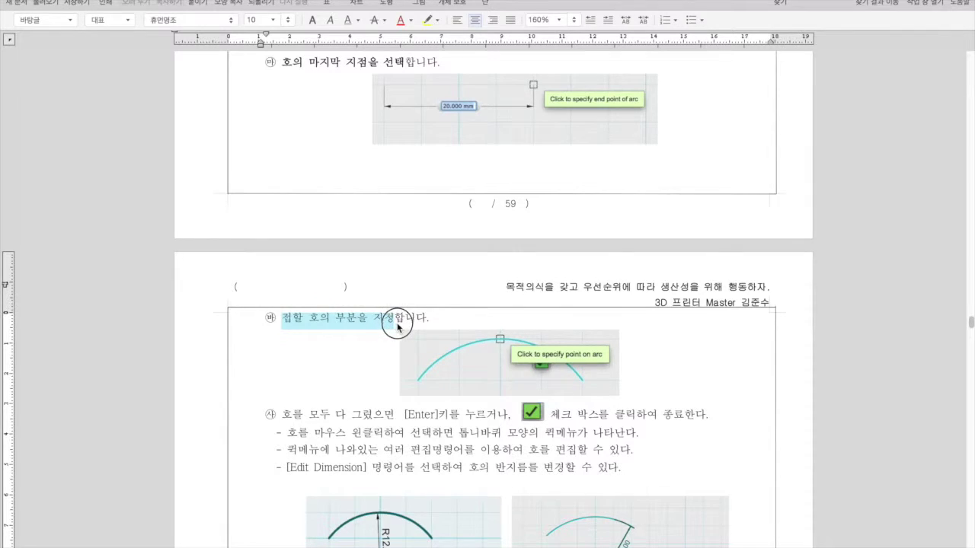
pyautogui.click(363, 322)
pyautogui.scroll(-1, 344, 340)
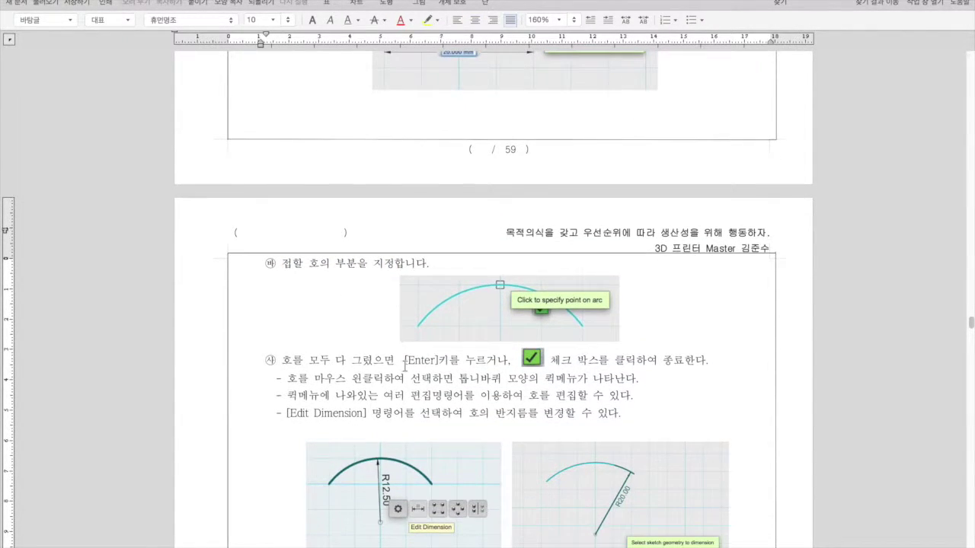
pyautogui.moveTo(420, 364); pyautogui.dragTo(480, 368)
pyautogui.moveTo(568, 363); pyautogui.dragTo(659, 363)
pyautogui.click(663, 361)
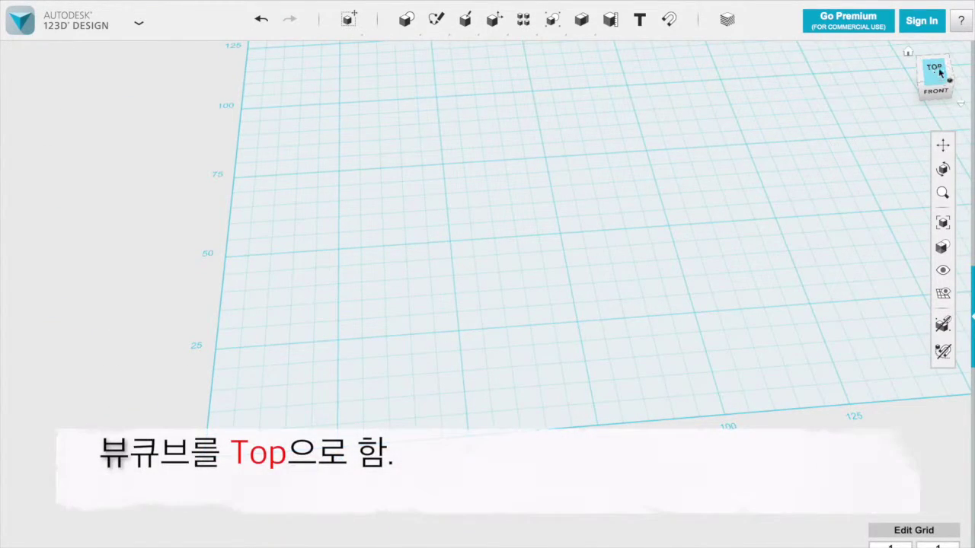
# In top view, draw an open U-shaped polyline through (25, 50), (25, 25), (75, 25) and (75, 50).
pyautogui.click(935, 69)
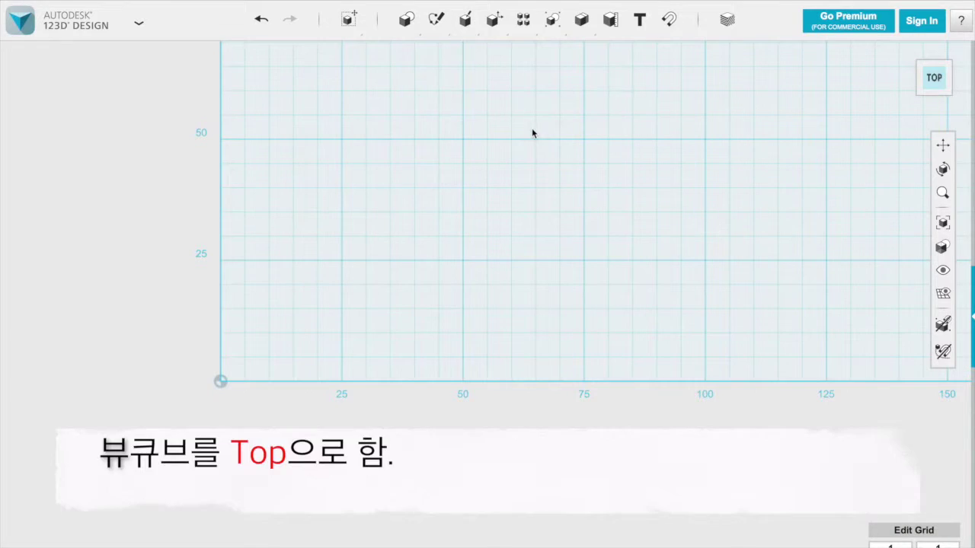
pyautogui.click(394, 207)
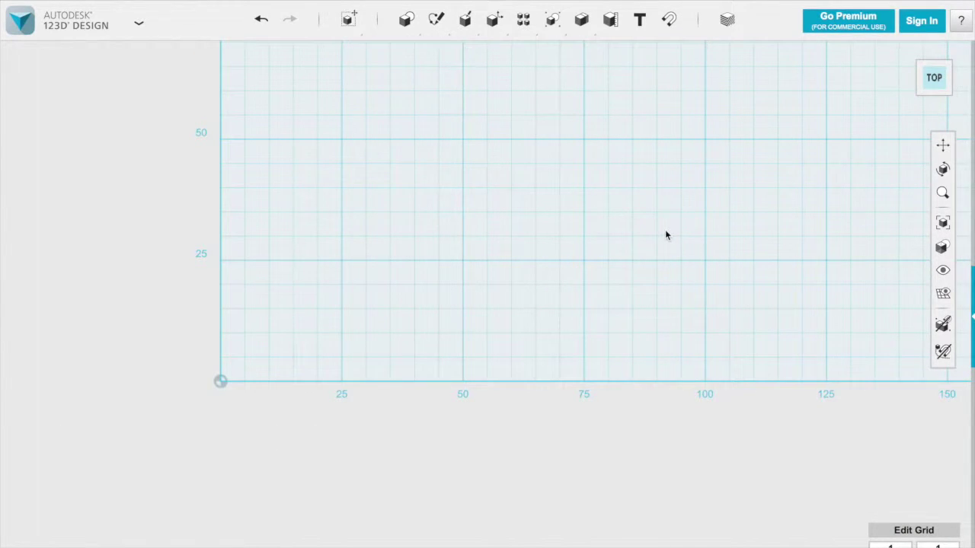
pyautogui.moveTo(439, 15)
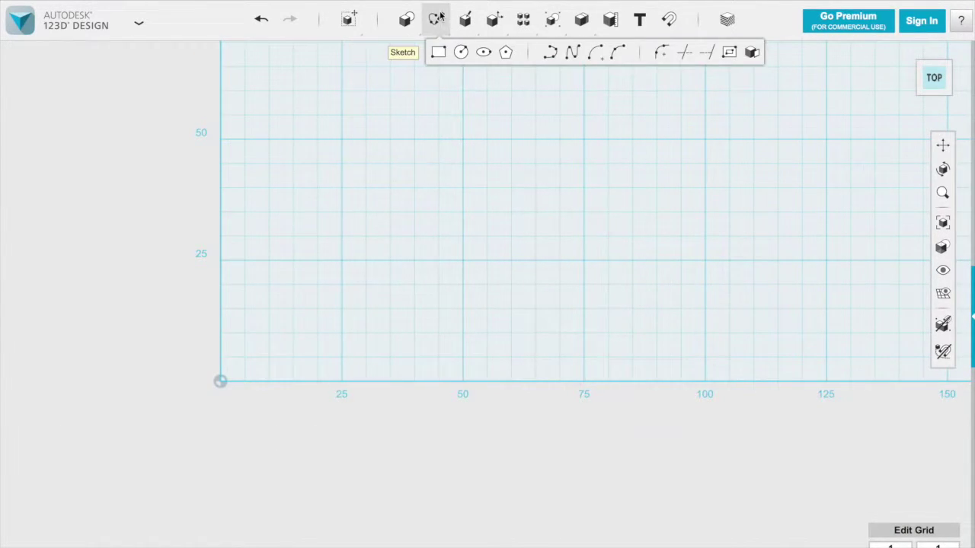
pyautogui.click(550, 52)
pyautogui.click(340, 140)
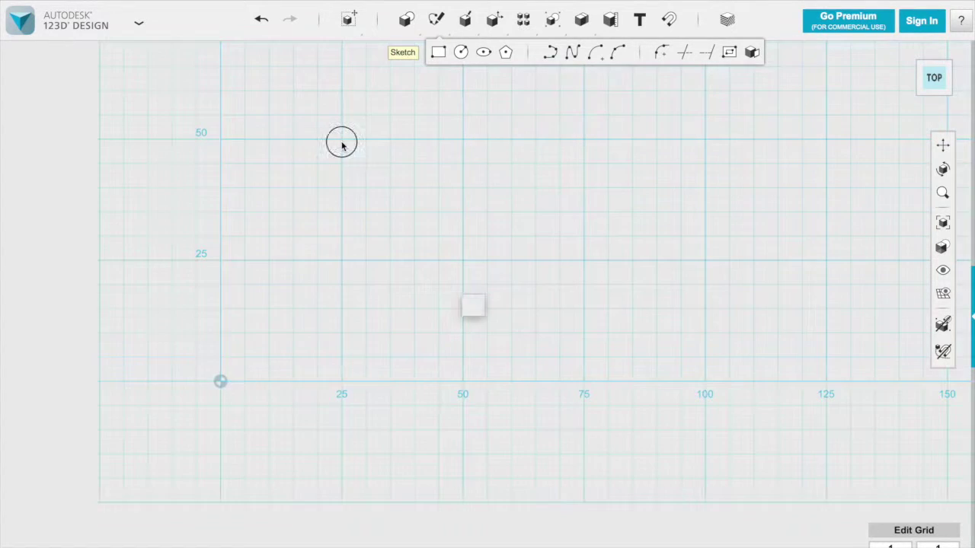
pyautogui.click(341, 139)
pyautogui.click(341, 260)
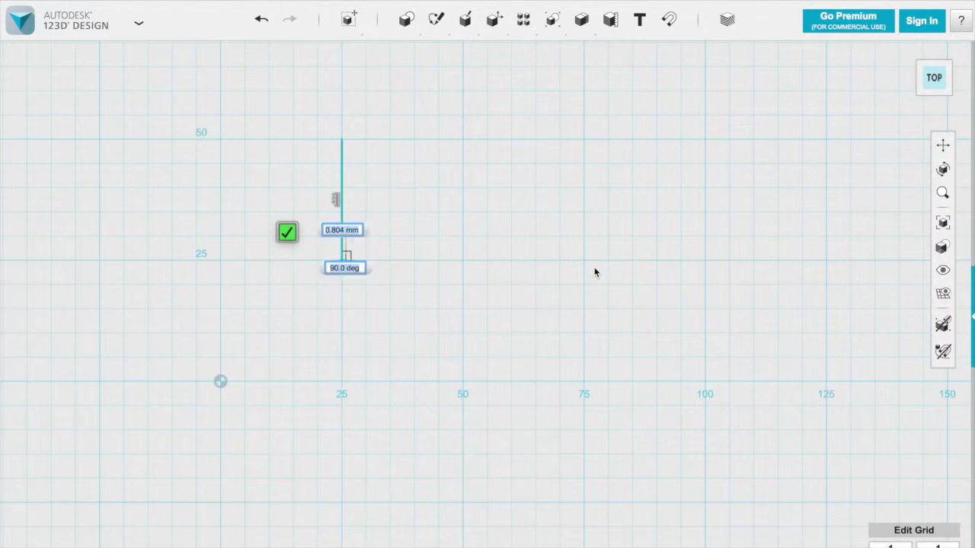
pyautogui.click(584, 259)
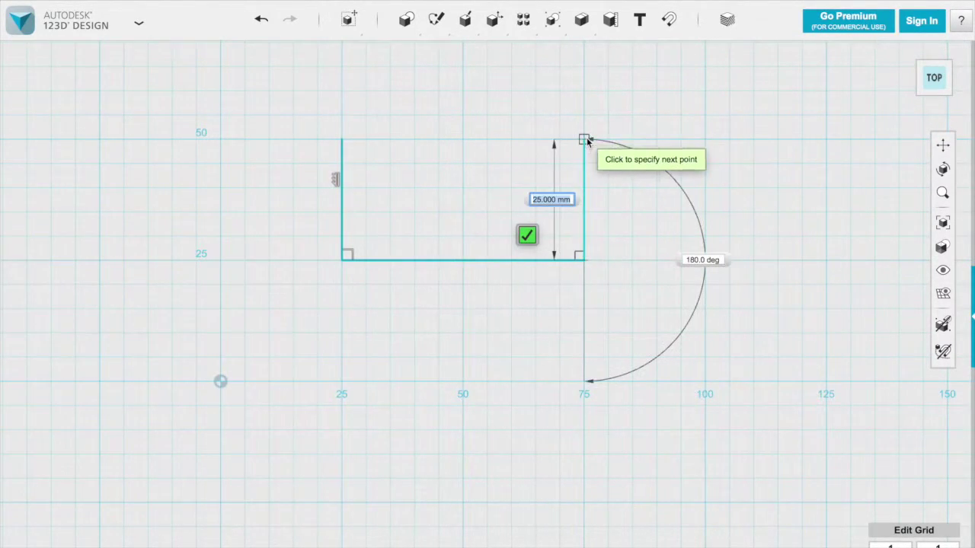
pyautogui.click(585, 140)
pyautogui.press('Escape')
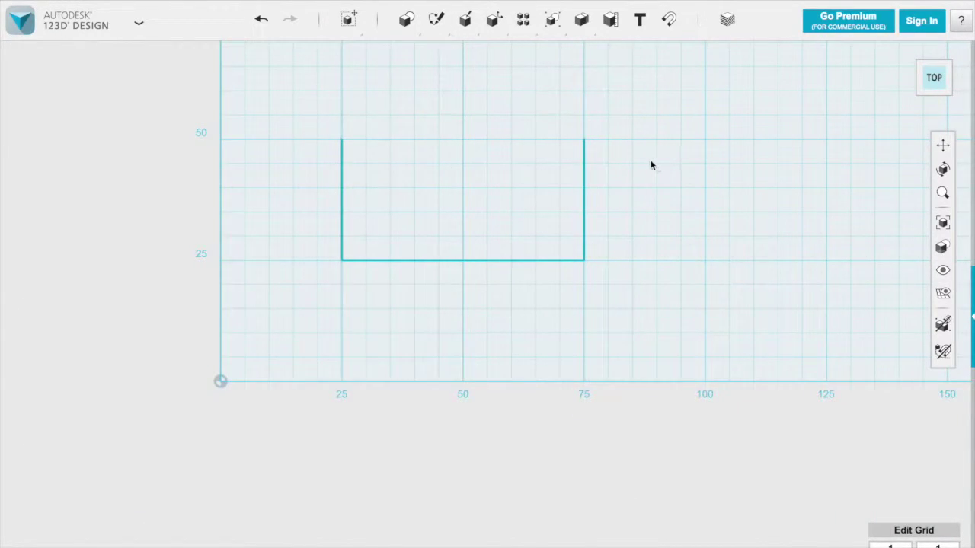
# Close the U-shaped sketch with a Three Point Arc joining its two upper ends, passing through about (50, 65) and belonging to the same sketch.
pyautogui.click(942, 144)
pyautogui.moveTo(709, 140); pyautogui.dragTo(713, 215)
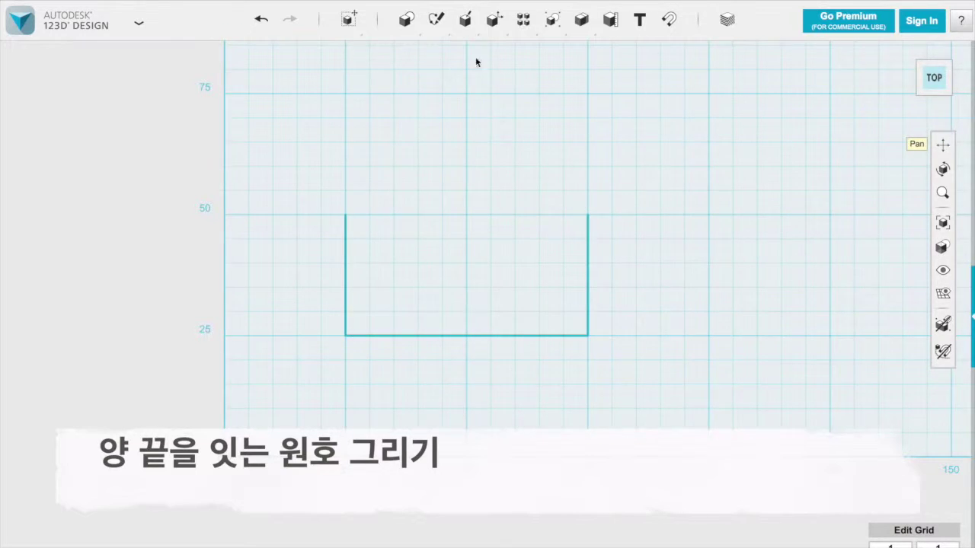
pyautogui.moveTo(435, 21)
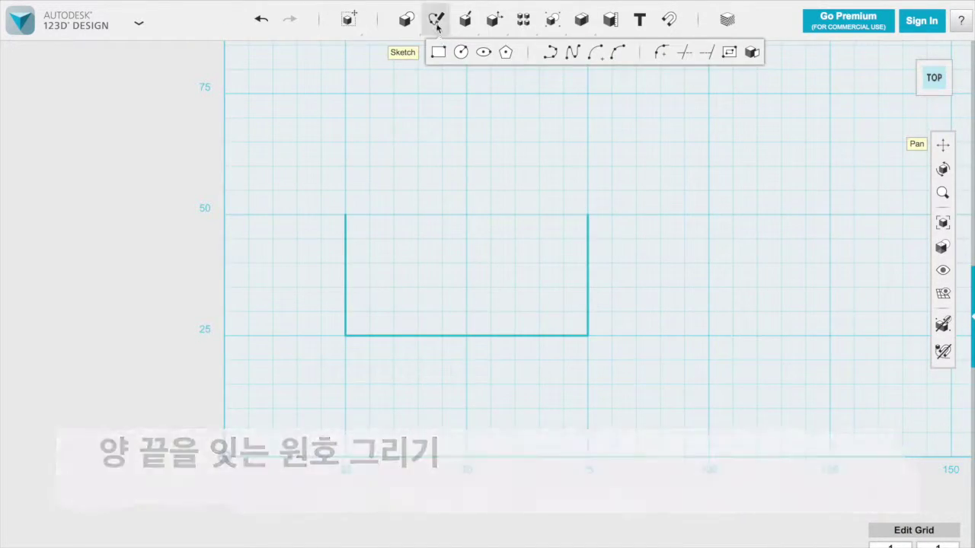
pyautogui.click(621, 55)
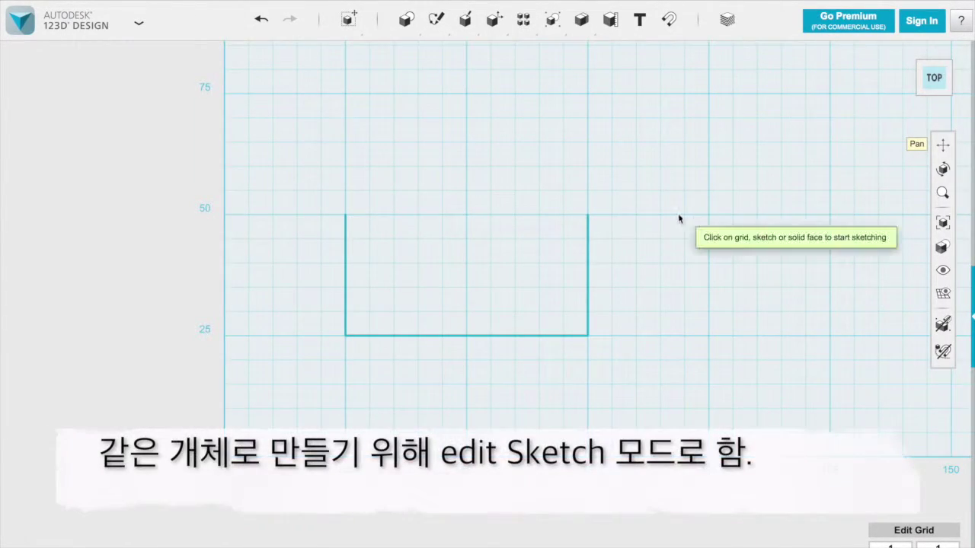
pyautogui.click(590, 244)
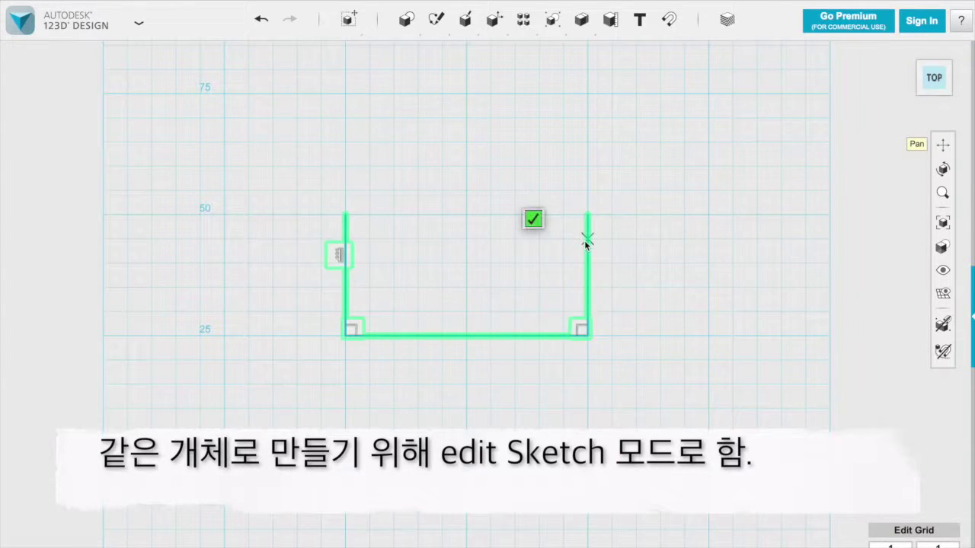
pyautogui.click(347, 212)
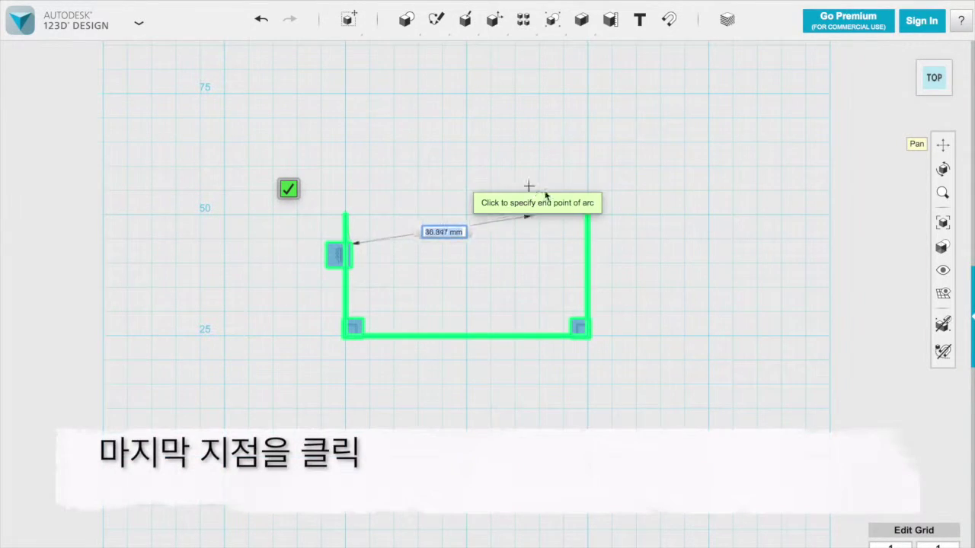
pyautogui.click(587, 216)
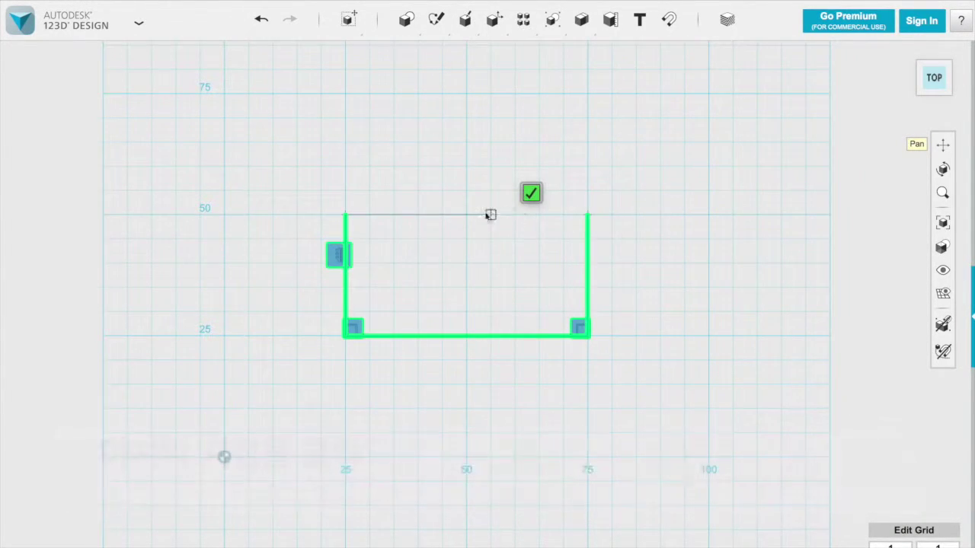
pyautogui.click(466, 144)
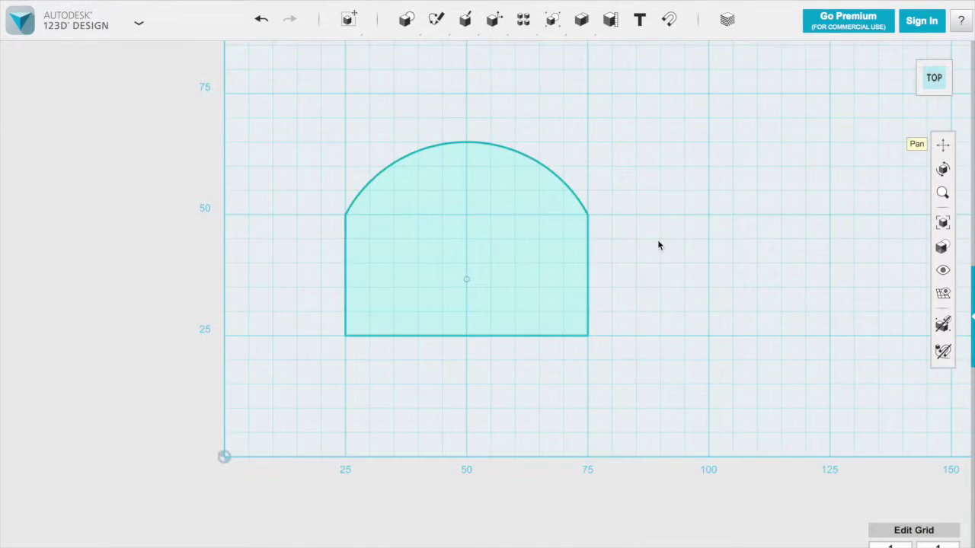
pyautogui.click(351, 239)
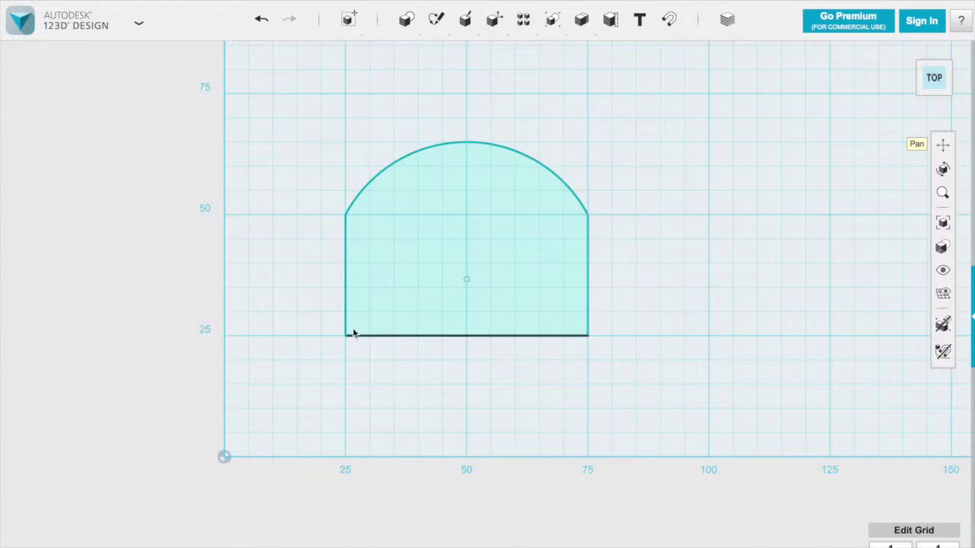